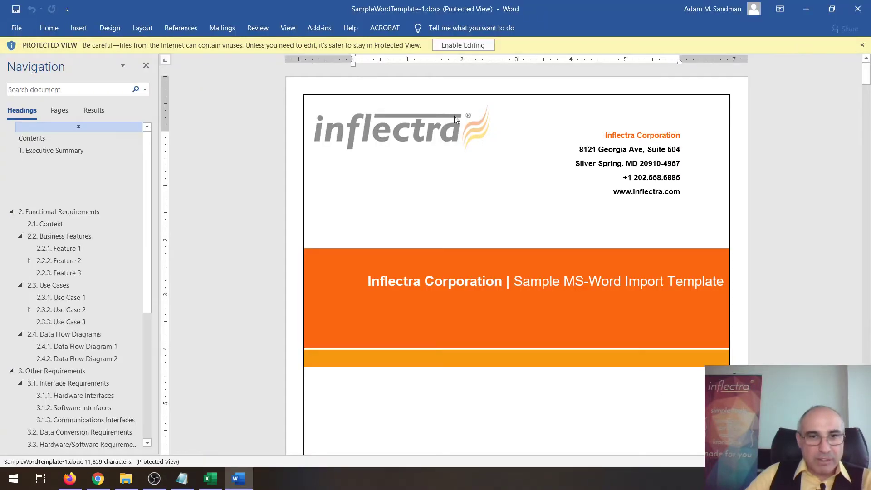
Enable editing of the protected sample template and look through it as far as the Functional Requirements section.
{"action": "left_click", "coordinate": [455, 45]}
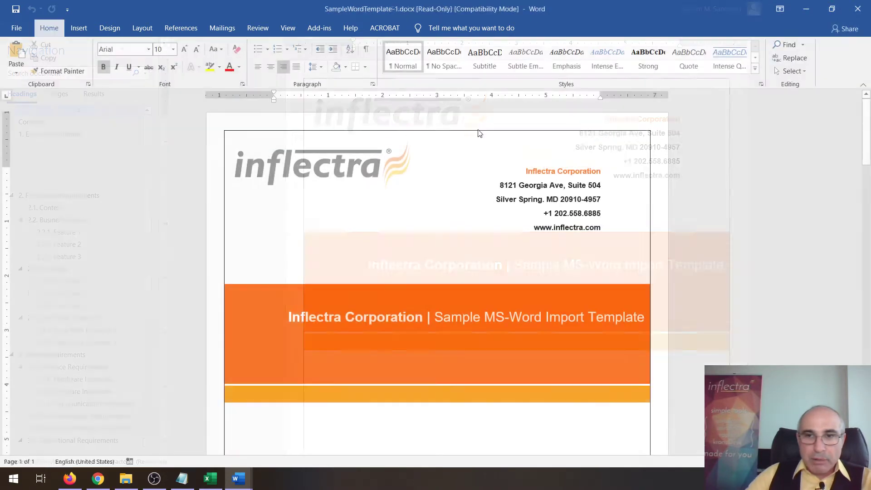
{"action": "scroll", "coordinate": [309, 179], "scroll_direction": "down", "scroll_amount": 10}
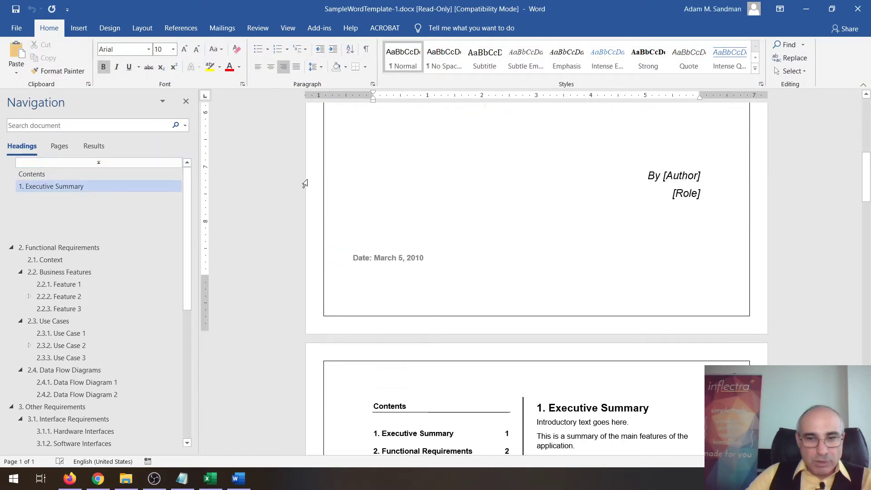
{"action": "scroll", "coordinate": [349, 181], "scroll_direction": "down", "scroll_amount": 10}
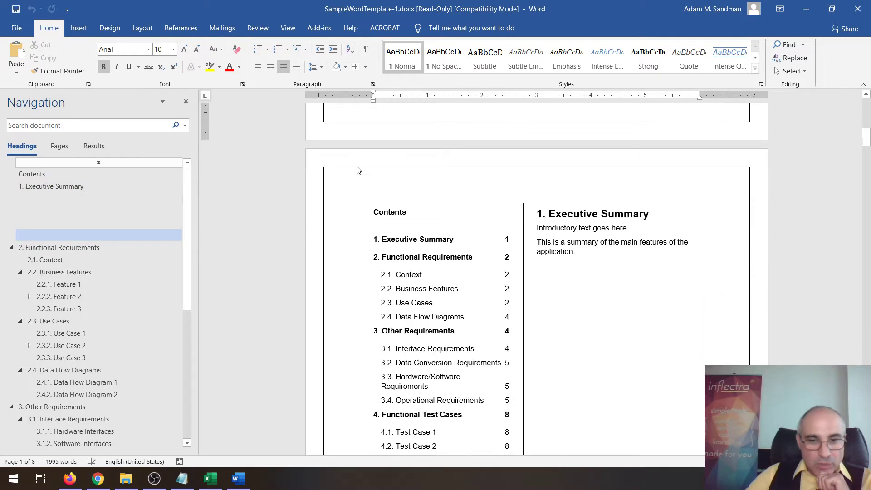
{"action": "scroll", "coordinate": [350, 181], "scroll_direction": "down", "scroll_amount": 15}
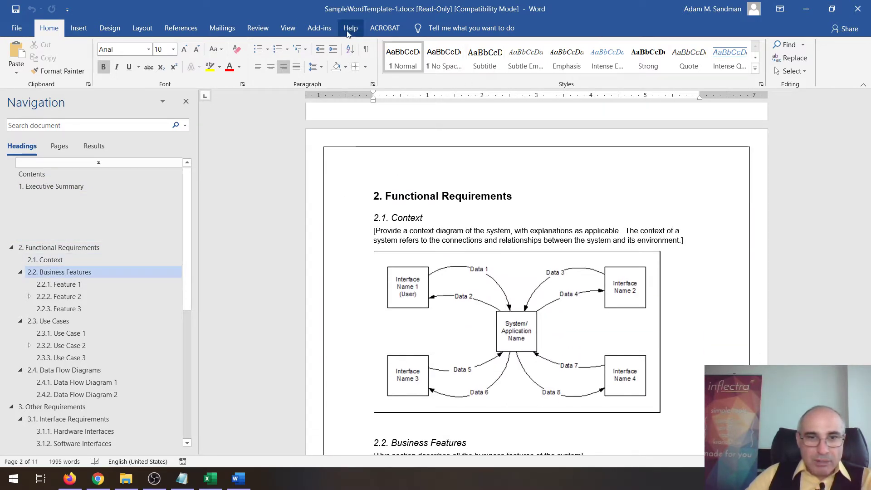
{"action": "left_click", "coordinate": [317, 28]}
{"action": "left_click", "coordinate": [141, 44]}
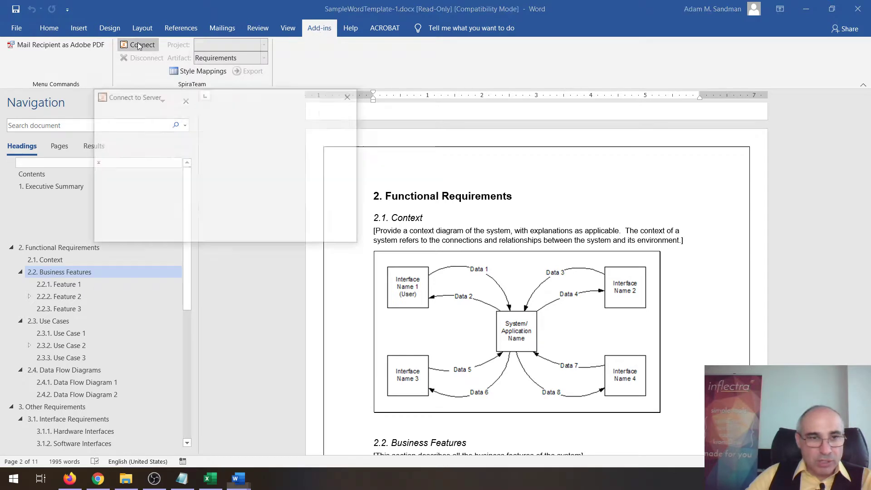
{"action": "left_click", "coordinate": [182, 478]}
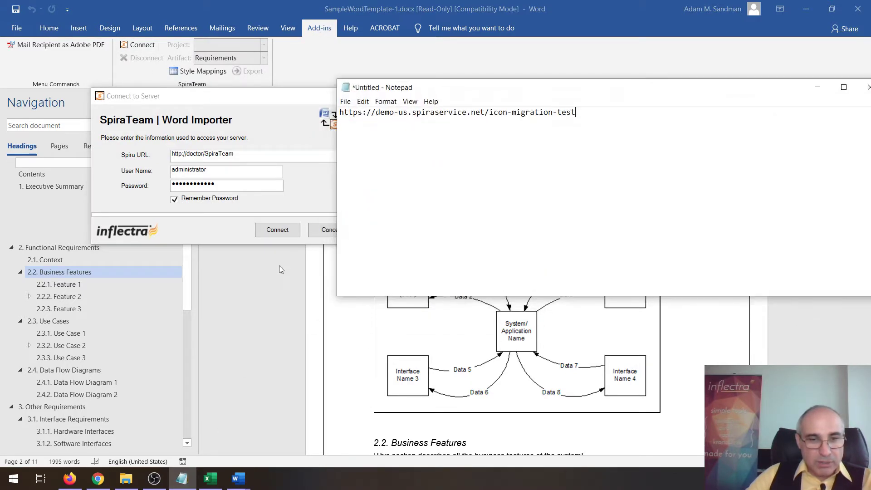
{"action": "left_click_drag", "start_coordinate": [593, 112], "coordinate": [236, 109]}
{"action": "key", "text": "ctrl+c"}
{"action": "left_click", "coordinate": [209, 155]}
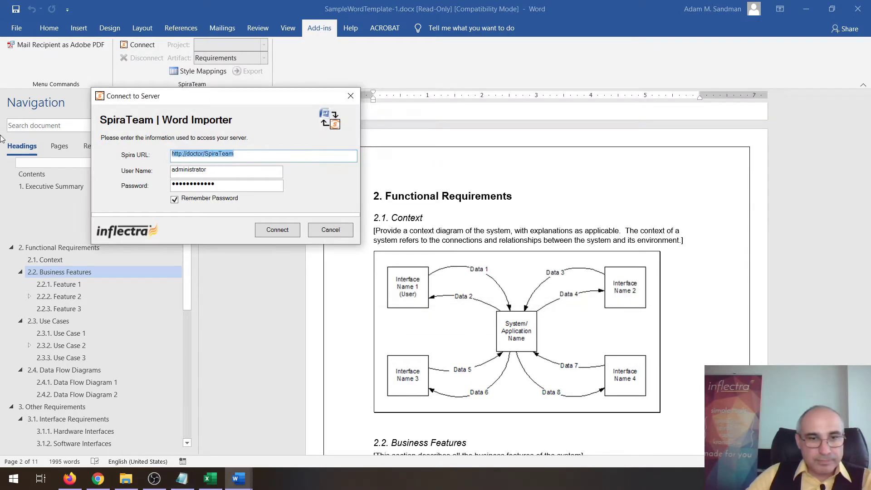
{"action": "key", "text": "ctrl+v"}
Enter the account password in the server connection settings and connect to Spira.
{"action": "double_click", "coordinate": [231, 188]}
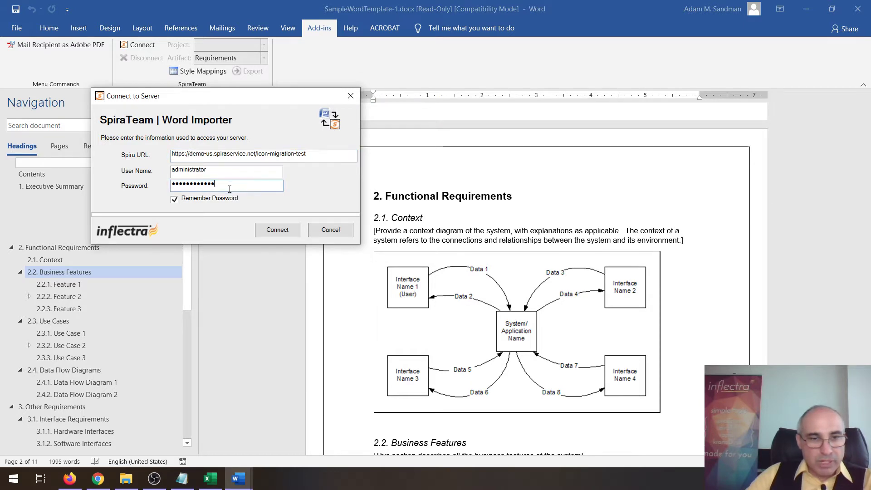
{"action": "type", "text": "a"}
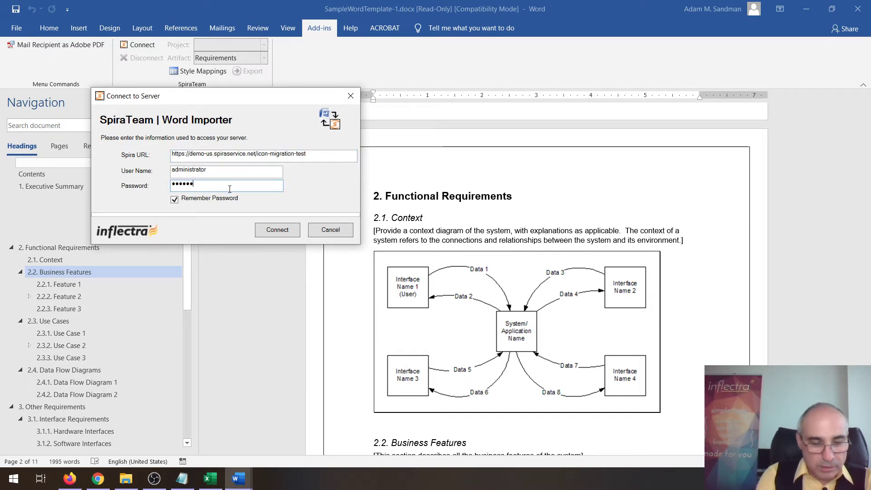
{"action": "left_click", "coordinate": [277, 229]}
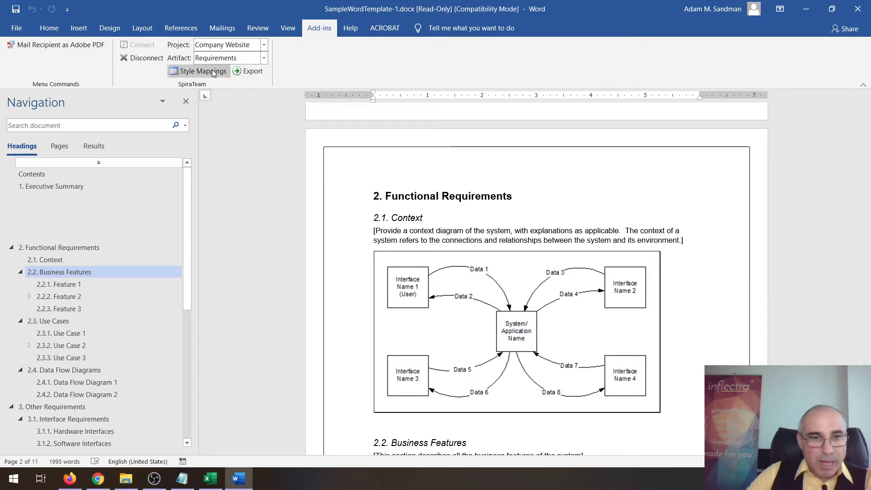
Select Sample Empty Product 1 as the target project and review the heading style mappings for requirements.
{"action": "left_click", "coordinate": [225, 49]}
{"action": "left_click", "coordinate": [218, 123]}
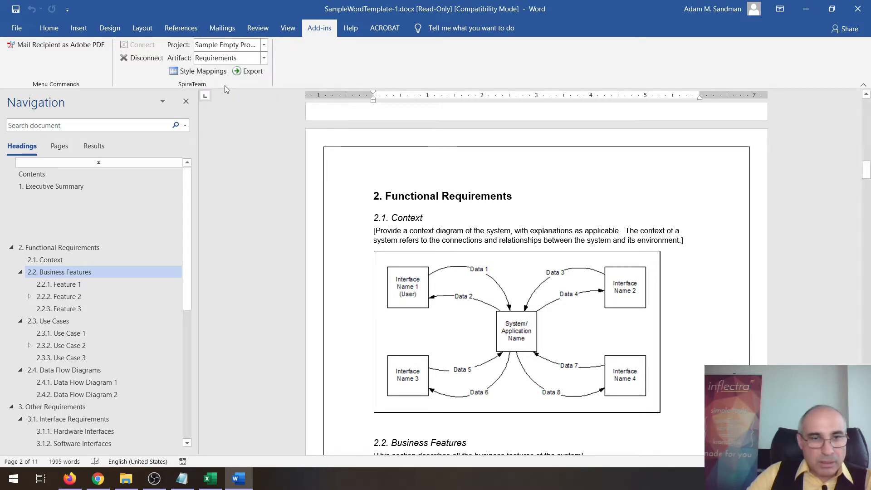
{"action": "left_click", "coordinate": [212, 73]}
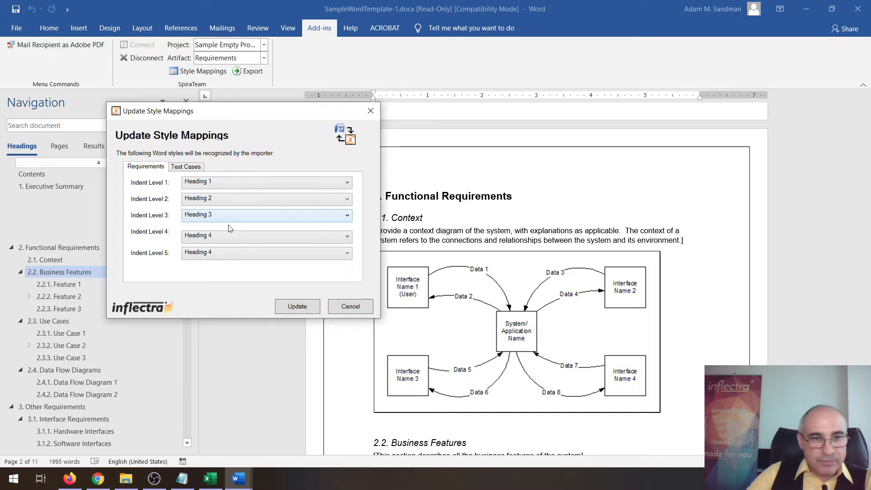
{"action": "left_click", "coordinate": [371, 111]}
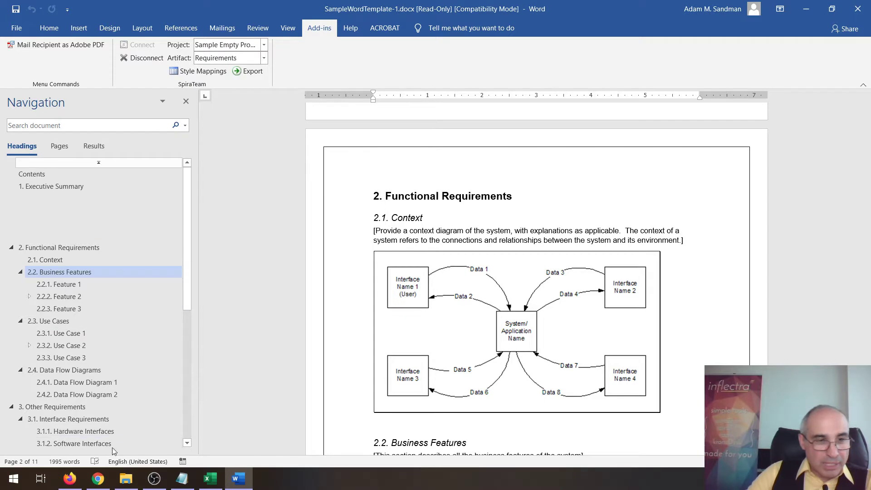
Select the document content from the 1. Executive Summary heading through the end of section 3.4.11 Conventions/Standards.
{"action": "scroll", "coordinate": [88, 300], "scroll_direction": "down", "scroll_amount": 3}
{"action": "scroll", "coordinate": [61, 251], "scroll_direction": "up", "scroll_amount": 2}
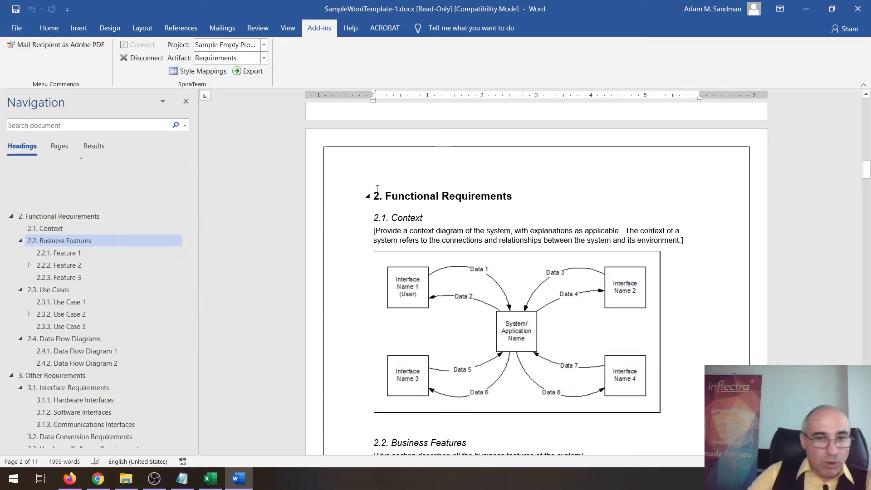
{"action": "scroll", "coordinate": [387, 181], "scroll_direction": "up", "scroll_amount": 6}
{"action": "scroll", "coordinate": [386, 182], "scroll_direction": "up", "scroll_amount": 5}
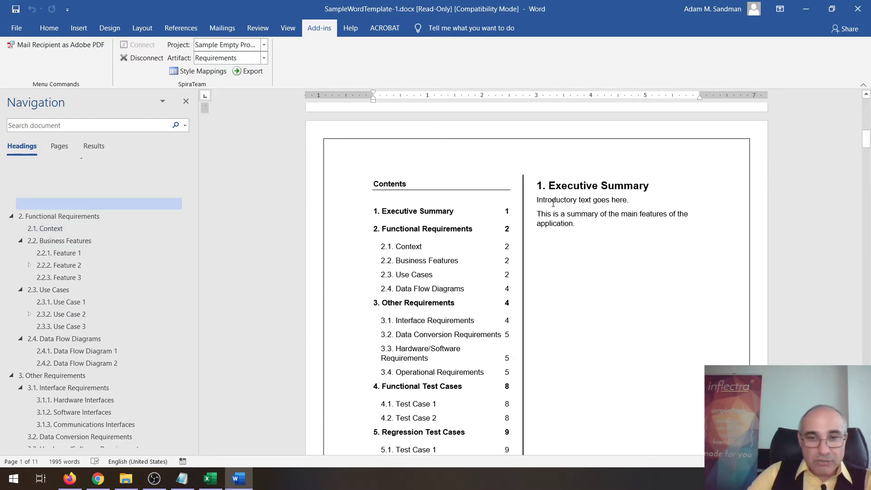
{"action": "left_click_drag", "start_coordinate": [575, 186], "coordinate": [583, 233]}
{"action": "scroll", "coordinate": [554, 273], "scroll_direction": "down", "scroll_amount": 10}
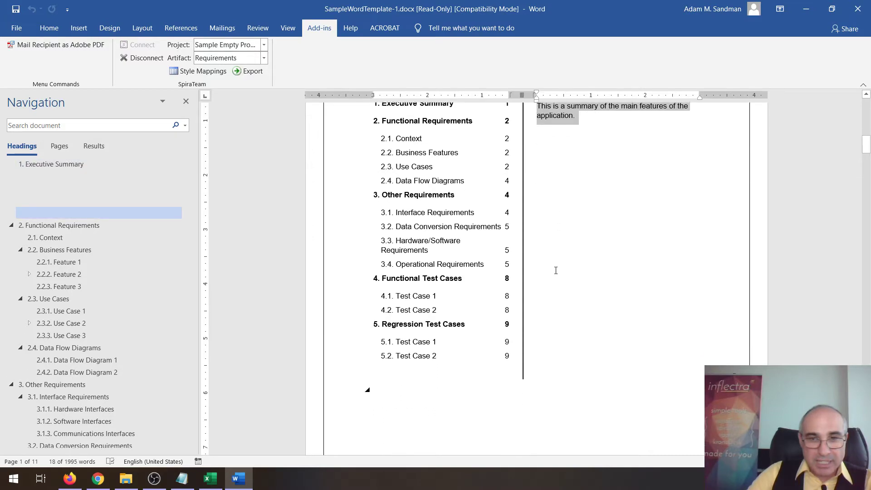
{"action": "scroll", "coordinate": [420, 275], "scroll_direction": "down", "scroll_amount": 3}
{"action": "left_click_drag", "start_coordinate": [867, 181], "coordinate": [867, 337]}
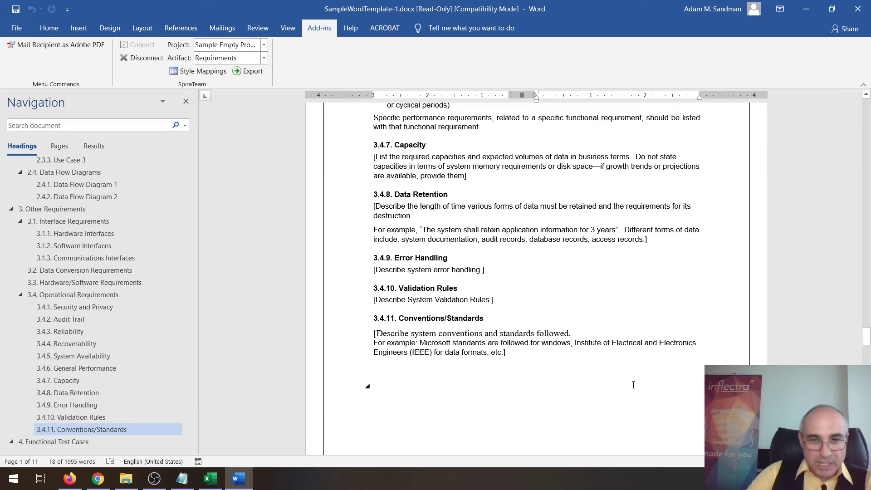
{"action": "left_click", "coordinate": [561, 369], "text": "shift"}
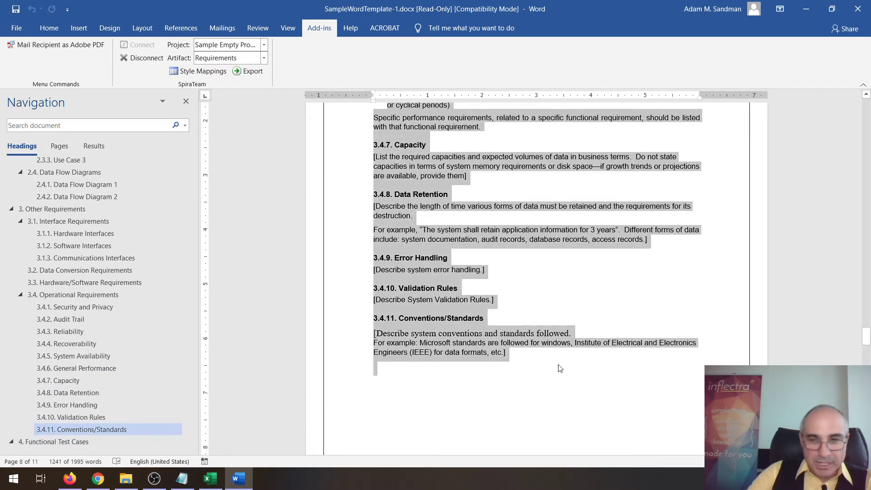
Examine the Word styles available for requirement indent level 1 in the style mappings, leaving without saving changes.
{"action": "left_click", "coordinate": [191, 74]}
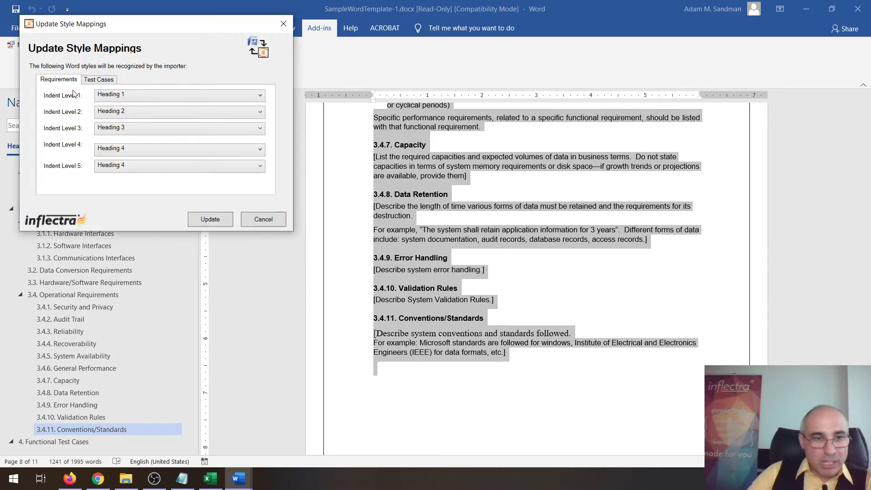
{"action": "left_click", "coordinate": [113, 97]}
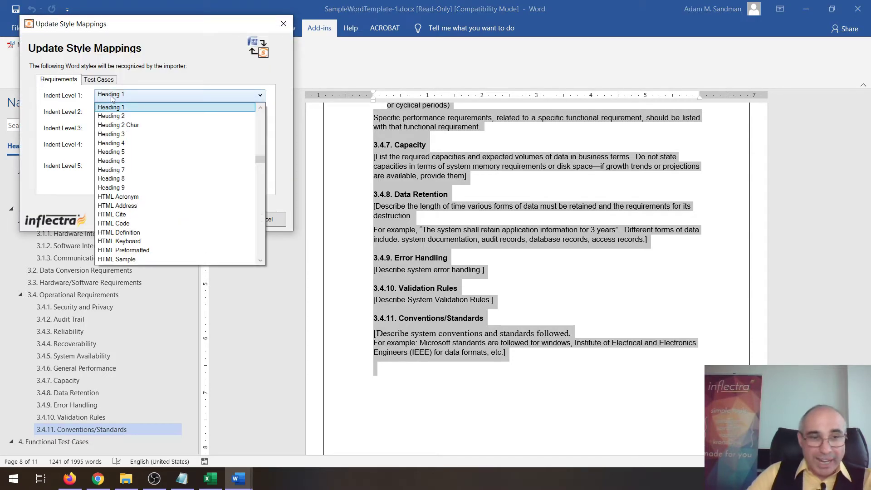
{"action": "left_click", "coordinate": [113, 97]}
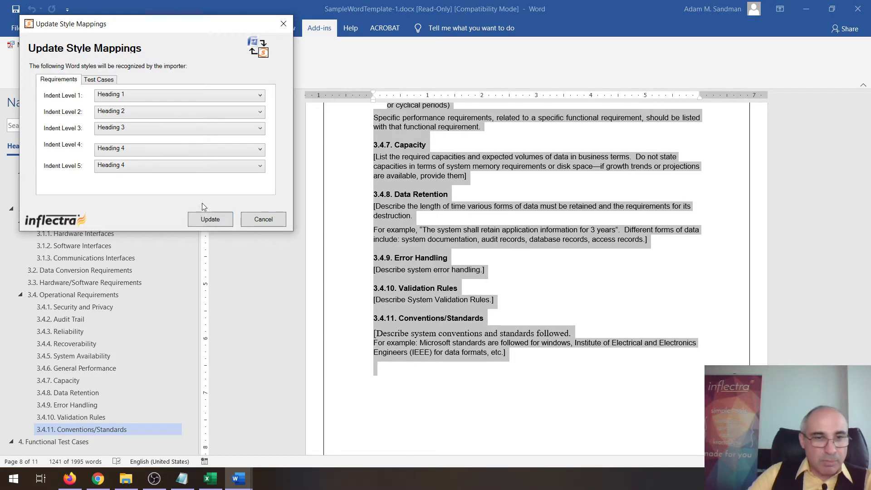
{"action": "left_click", "coordinate": [173, 98]}
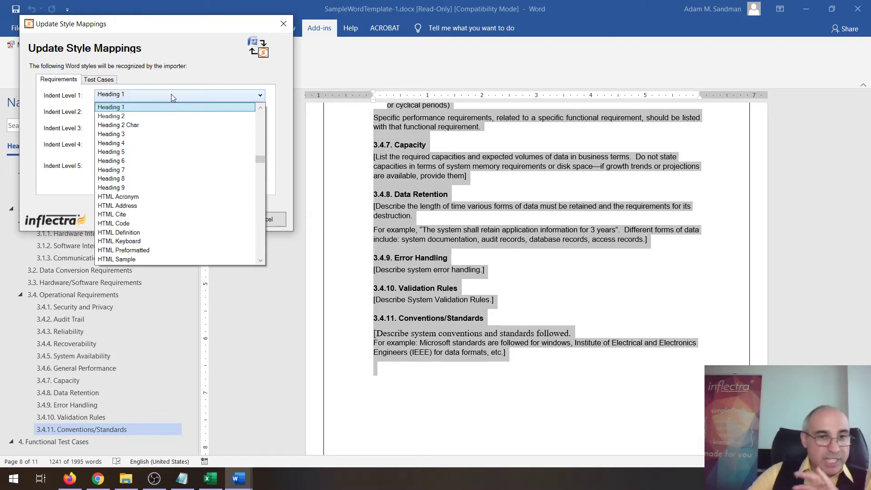
{"action": "left_click", "coordinate": [214, 84]}
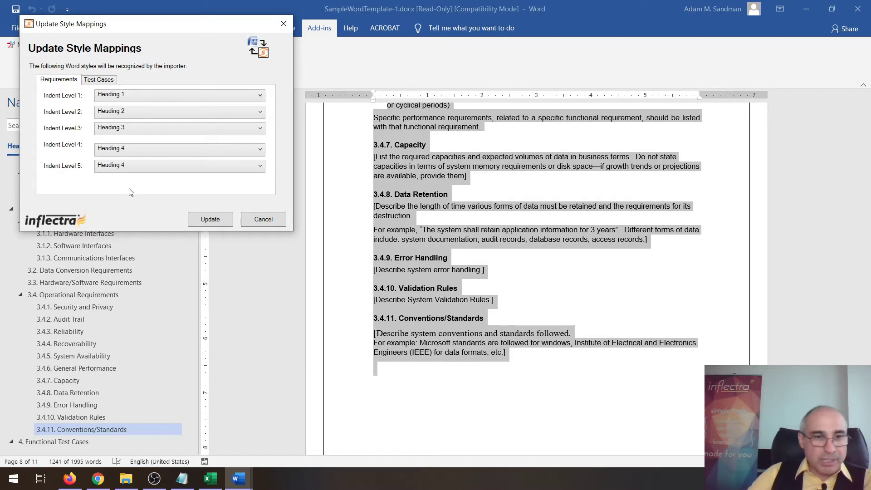
{"action": "left_click", "coordinate": [278, 219]}
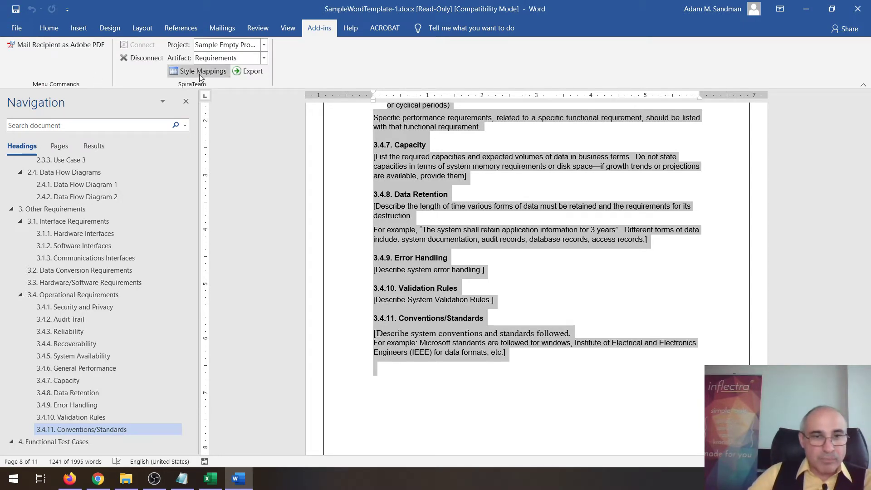
Export the selected content to Spira as requirements and confirm the insertion of new rows into the live system.
{"action": "left_click", "coordinate": [250, 73]}
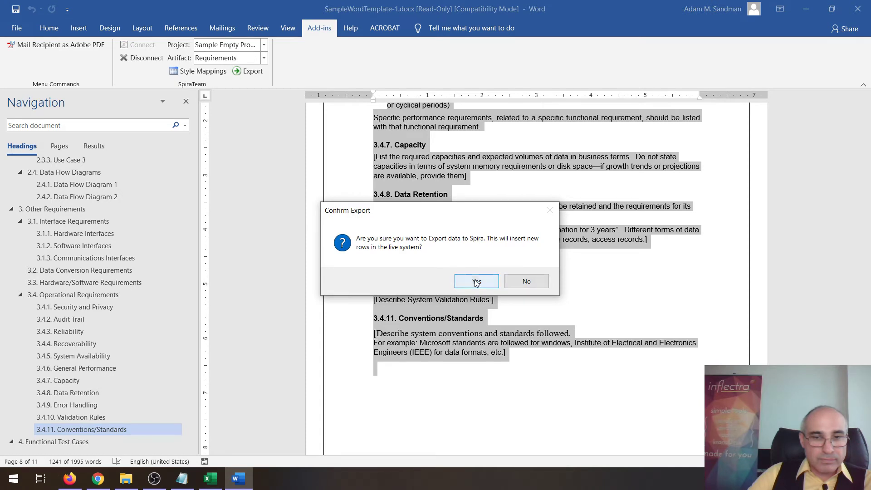
{"action": "left_click", "coordinate": [476, 281]}
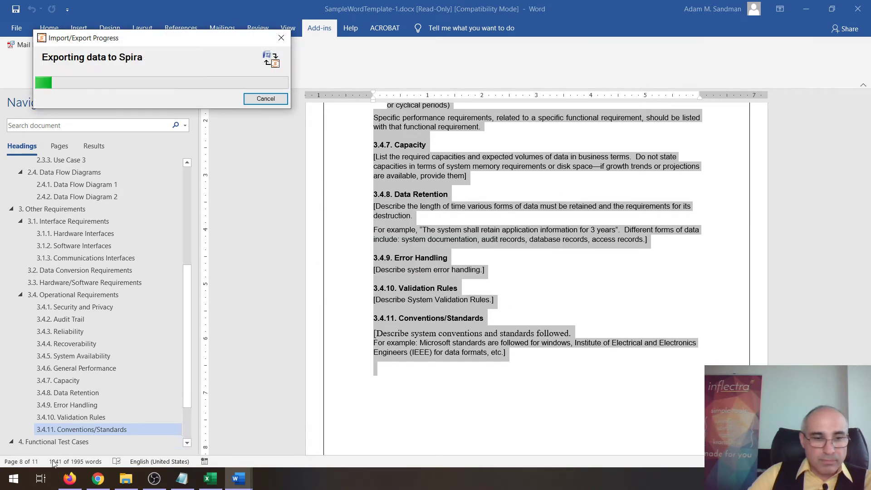
Switch to SpiraPlan in Firefox, refresh the product's requirements list repeatedly to follow the import, and check the export progress.
{"action": "left_click", "coordinate": [70, 478]}
{"action": "left_click", "coordinate": [388, 10]}
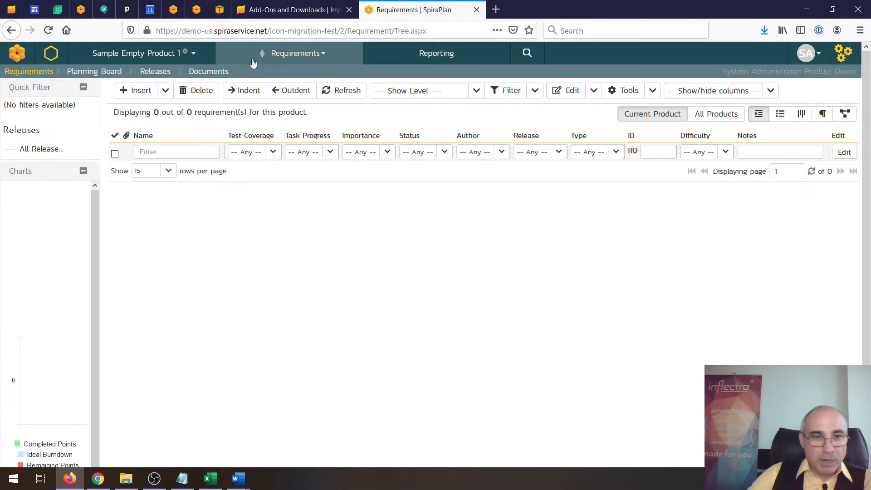
{"action": "left_click", "coordinate": [341, 91]}
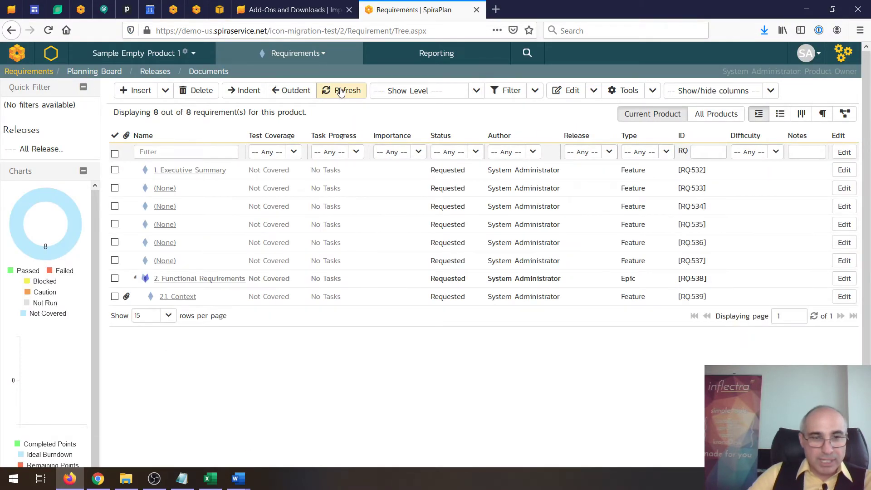
{"action": "left_click", "coordinate": [346, 92]}
{"action": "left_click", "coordinate": [347, 91]}
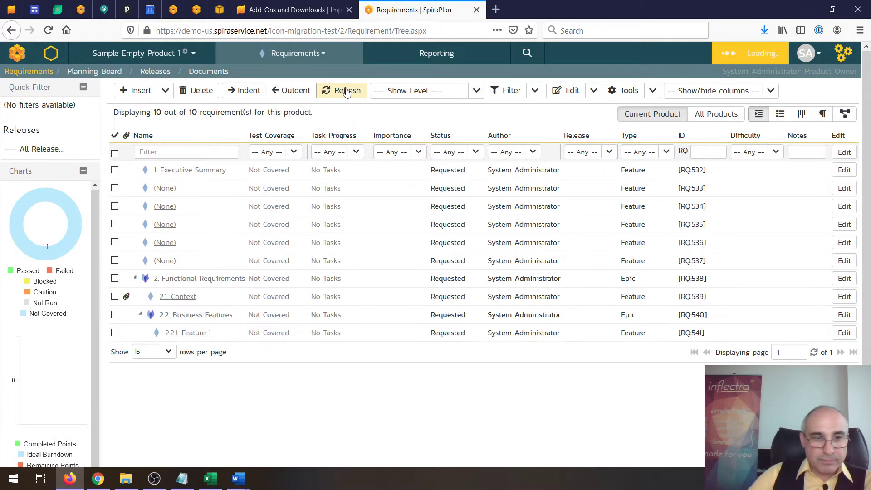
{"action": "left_click", "coordinate": [347, 91]}
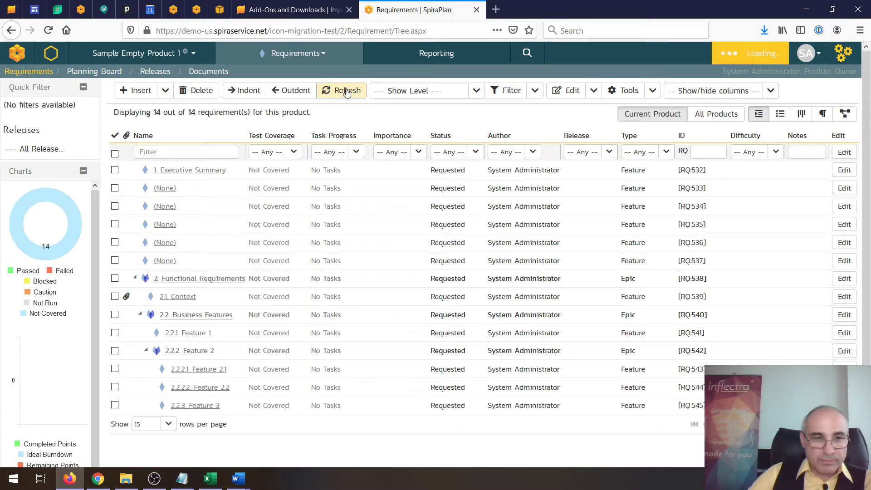
{"action": "left_click", "coordinate": [347, 91]}
{"action": "left_click", "coordinate": [347, 91]}
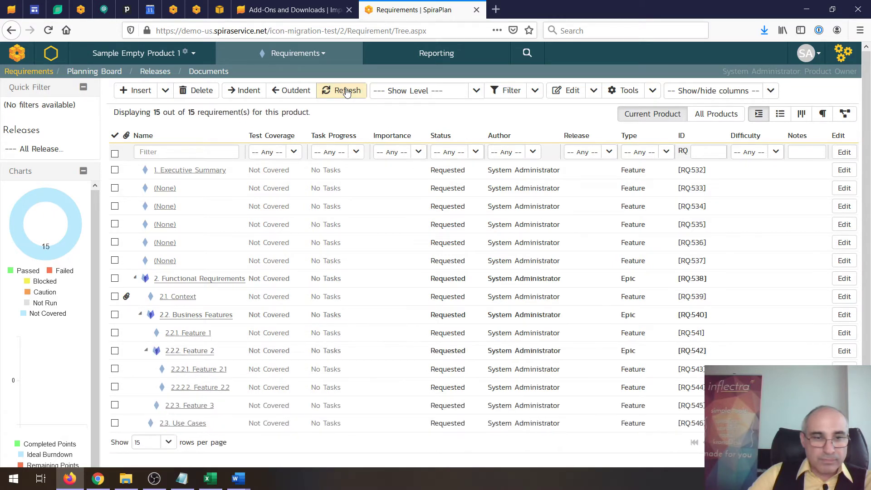
{"action": "left_click", "coordinate": [346, 92]}
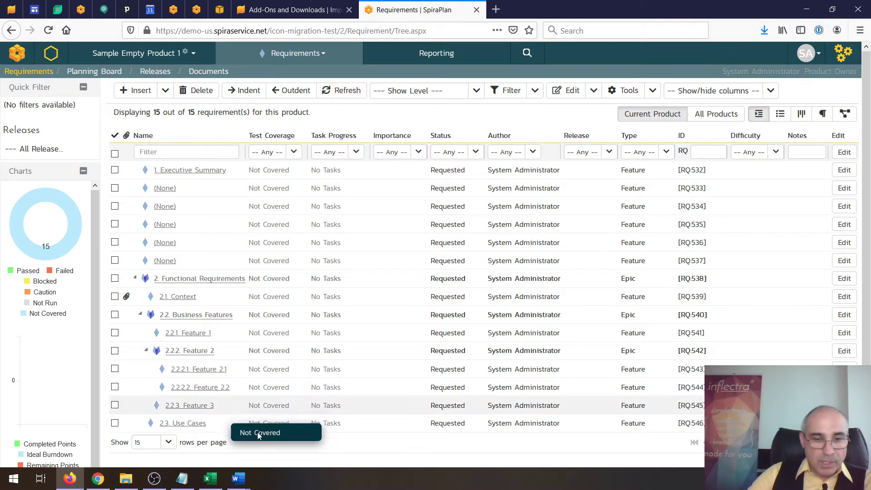
{"action": "mouse_move", "coordinate": [238, 479]}
{"action": "left_click", "coordinate": [304, 431]}
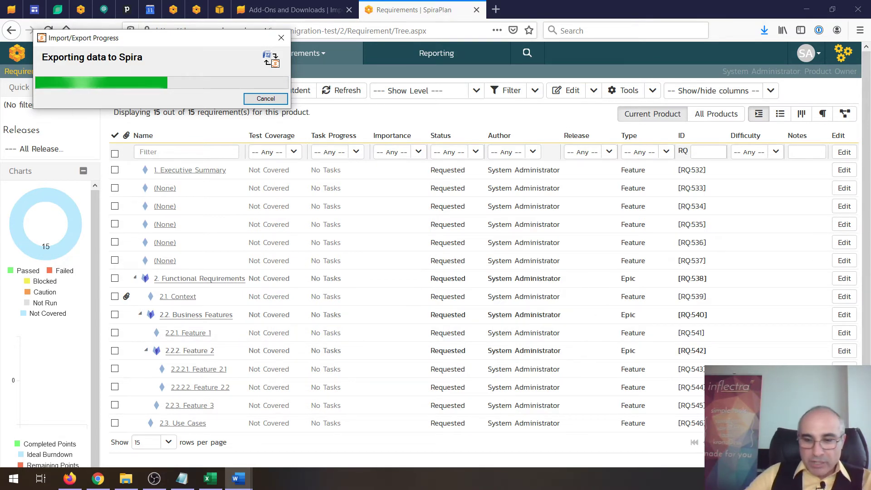
Open the Spira_WordImport.log file from the desktop to check for logged import errors, and close it.
{"action": "key", "text": "super+d"}
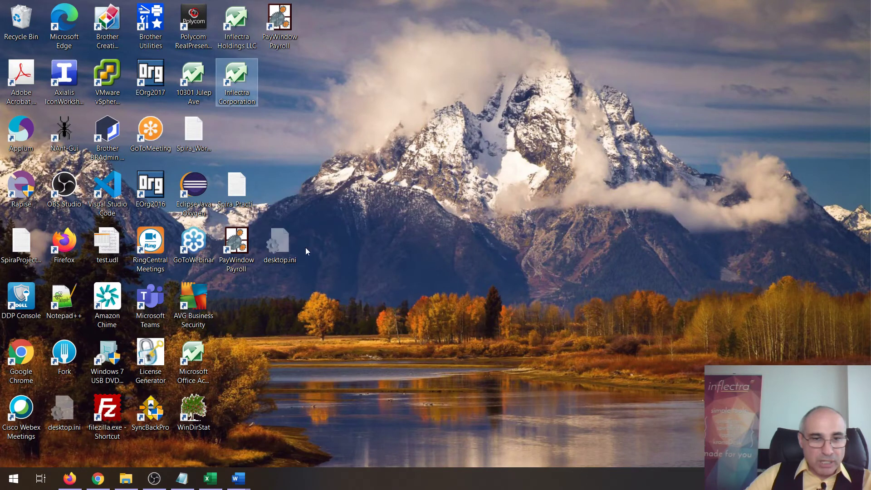
{"action": "left_click", "coordinate": [194, 132]}
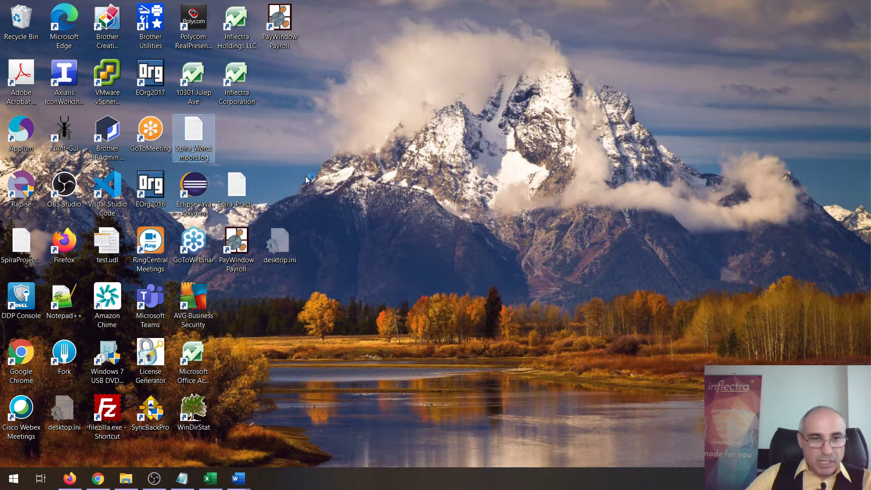
{"action": "key", "text": "Return"}
{"action": "left_click", "coordinate": [855, 93]}
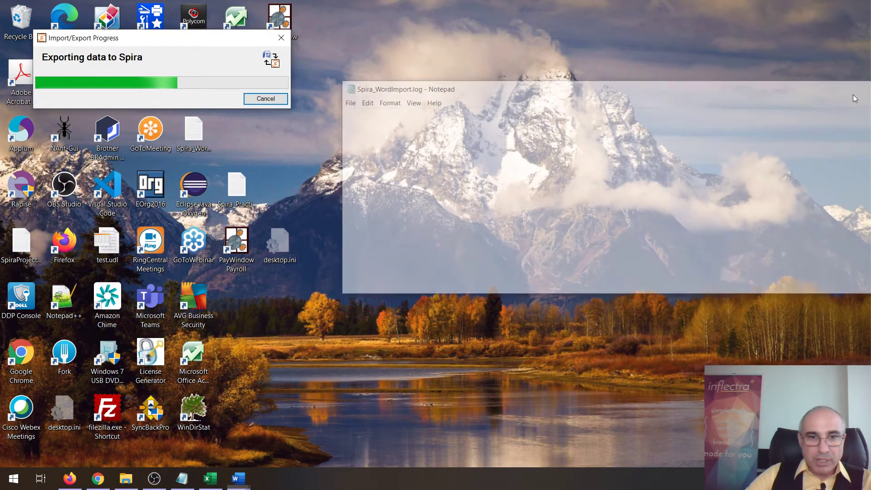
Return to the SpiraPlan requirements list in Firefox, refresh it, and check whether the Word export is still running.
{"action": "left_click", "coordinate": [69, 479]}
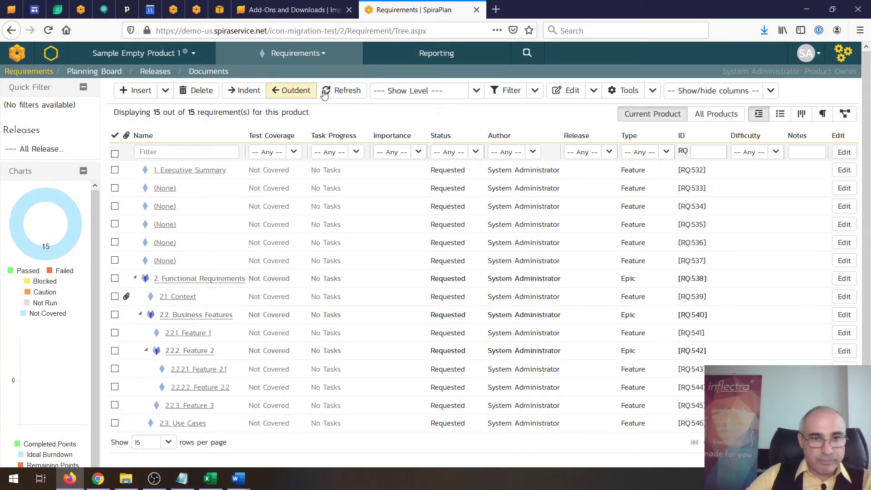
{"action": "left_click", "coordinate": [341, 90]}
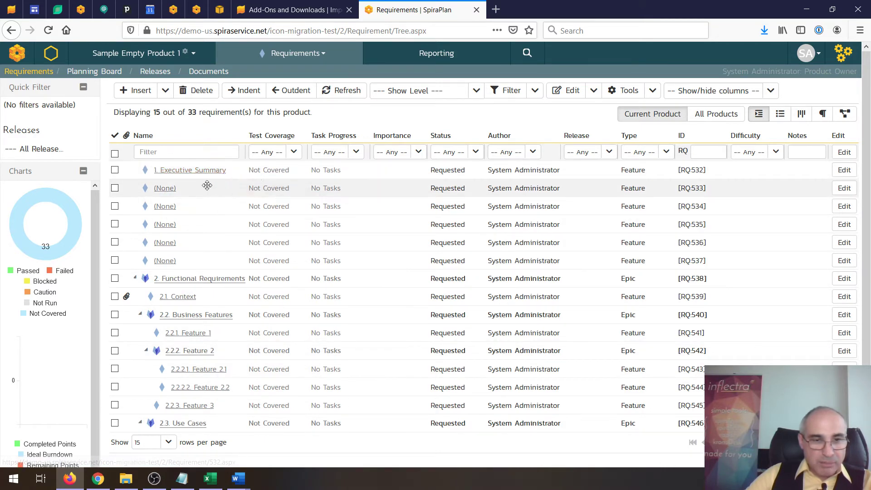
{"action": "mouse_move", "coordinate": [242, 486]}
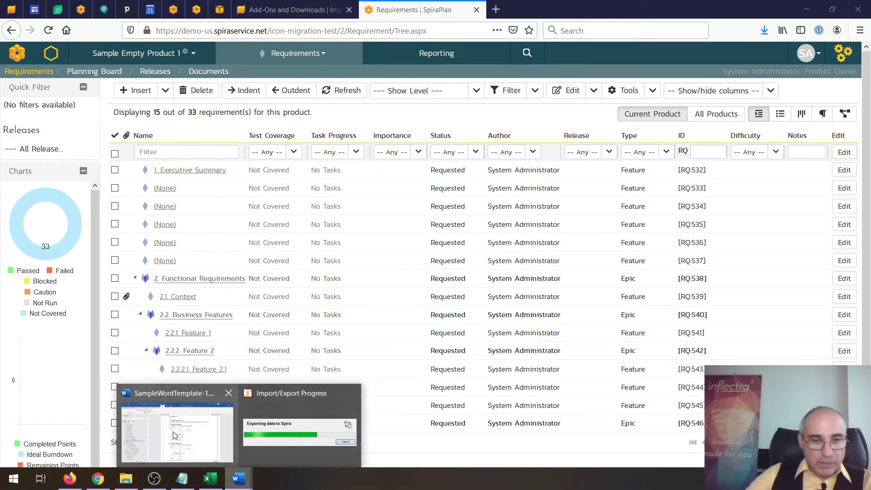
{"action": "left_click", "coordinate": [189, 424]}
{"action": "left_click", "coordinate": [69, 479]}
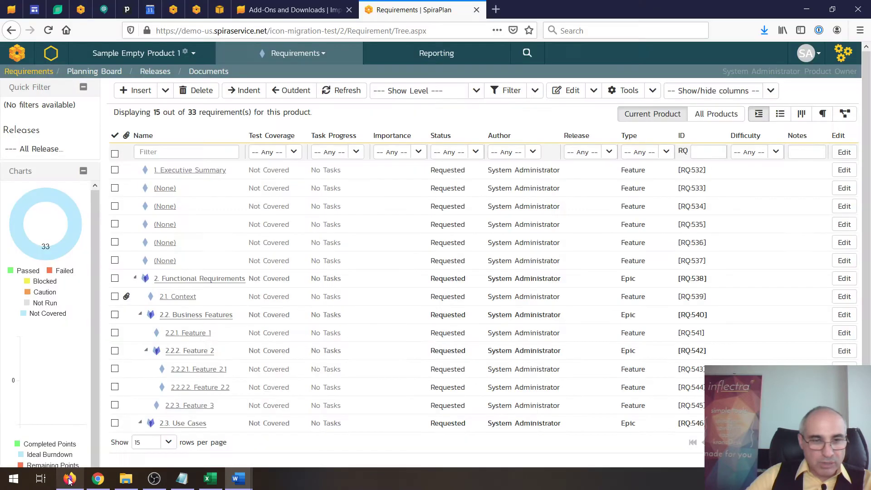
{"action": "left_click", "coordinate": [115, 188]}
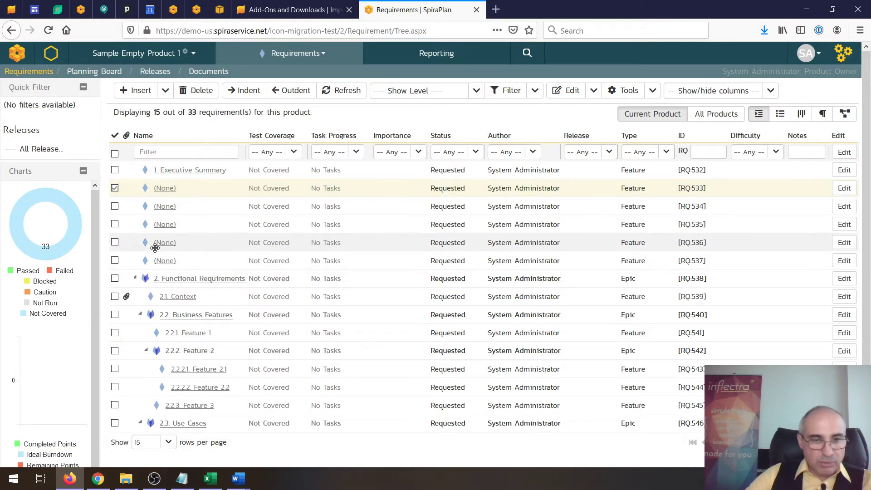
Examine the overview of 2. Functional Requirements and the detailed information of the 2.1. Context requirement.
{"action": "left_click", "coordinate": [193, 279]}
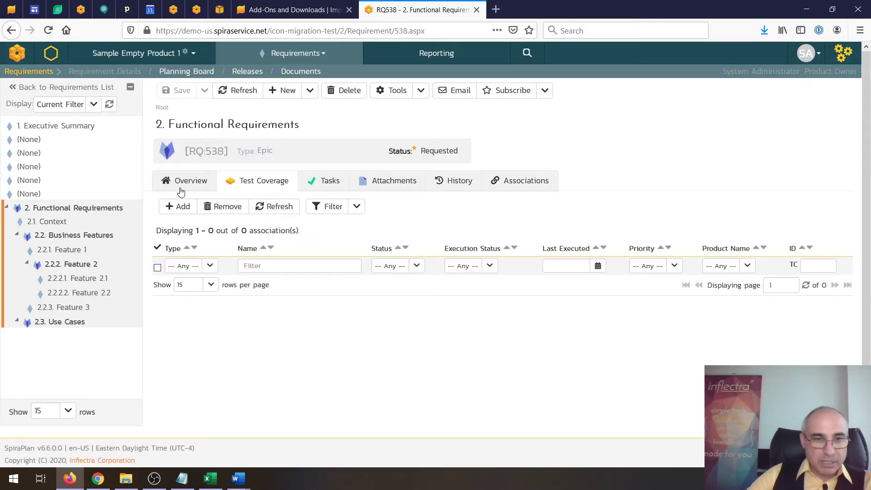
{"action": "left_click", "coordinate": [184, 182]}
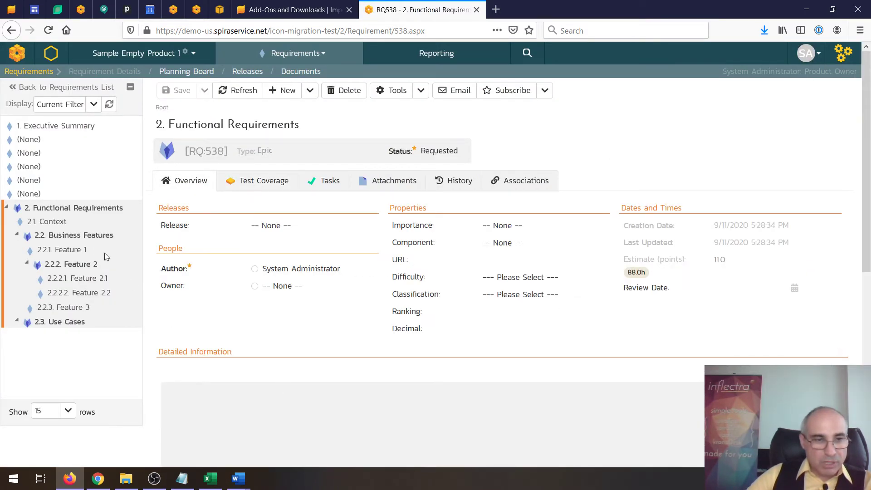
{"action": "left_click", "coordinate": [46, 221]}
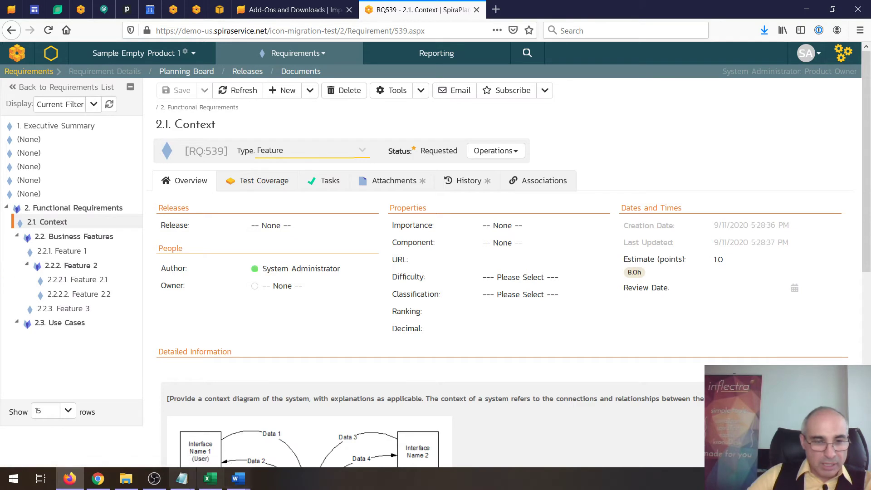
{"action": "scroll", "coordinate": [214, 273], "scroll_direction": "down", "scroll_amount": 3}
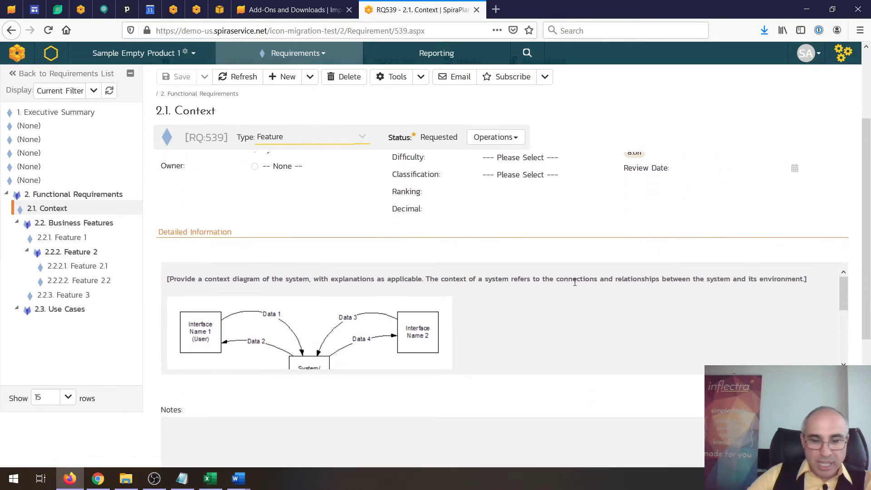
{"action": "scroll", "coordinate": [389, 309], "scroll_direction": "down", "scroll_amount": 3}
{"action": "scroll", "coordinate": [345, 281], "scroll_direction": "up", "scroll_amount": 5}
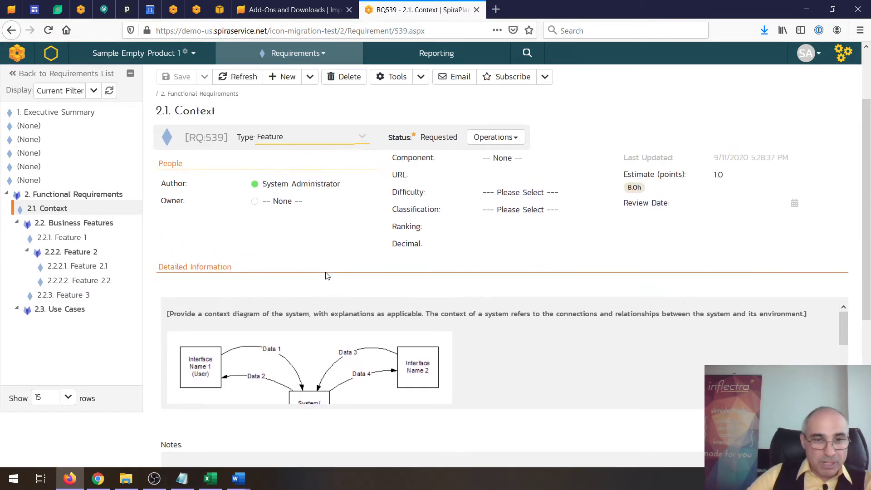
{"action": "scroll", "coordinate": [325, 276], "scroll_direction": "up", "scroll_amount": 2}
Check the attachments of 2.1. Context and view the full context diagram in its detailed information.
{"action": "left_click", "coordinate": [369, 183]}
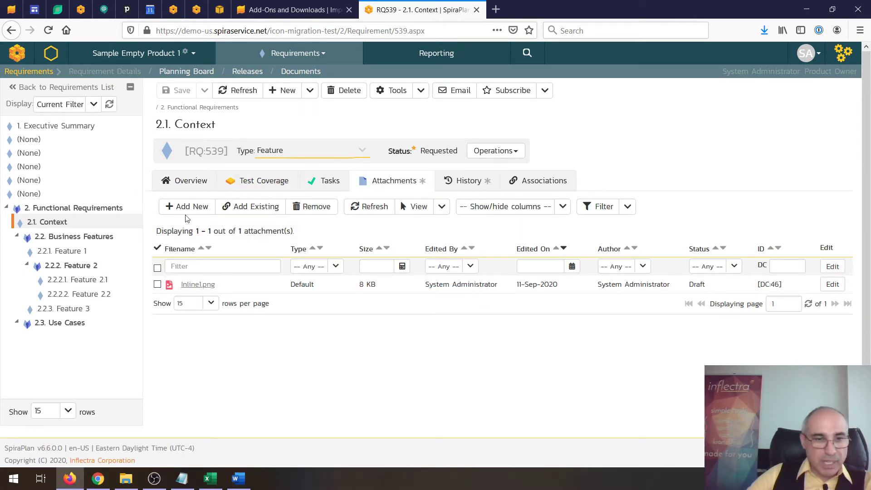
{"action": "left_click", "coordinate": [191, 180]}
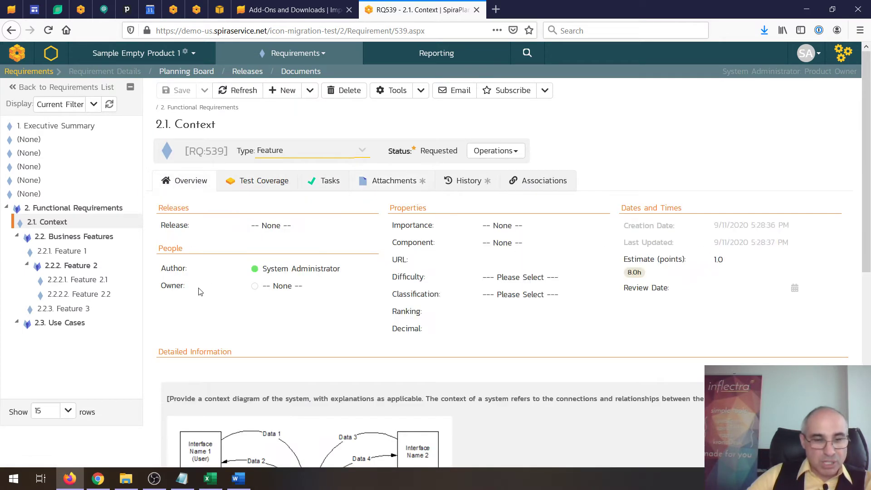
{"action": "scroll", "coordinate": [243, 285], "scroll_direction": "down", "scroll_amount": 8}
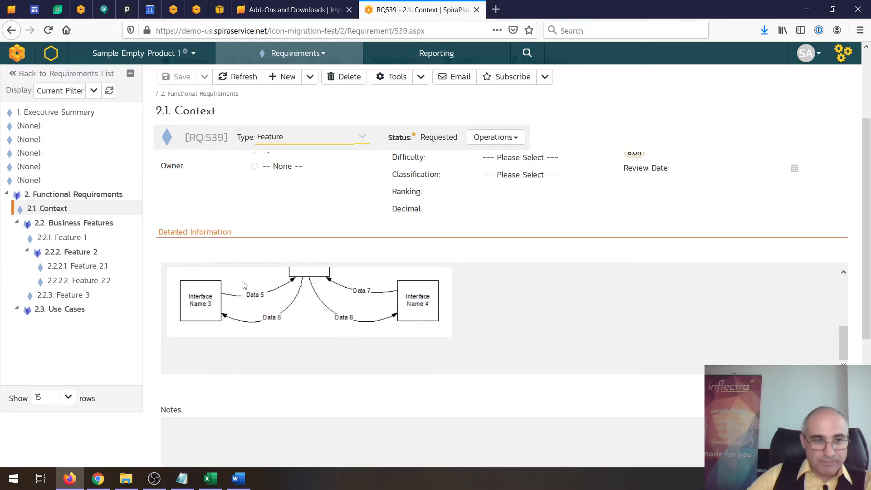
{"action": "scroll", "coordinate": [243, 285], "scroll_direction": "up", "scroll_amount": 10}
Go back to the requirements list and delete the five requirements named (None) below 1. Executive Summary.
{"action": "left_click", "coordinate": [29, 86]}
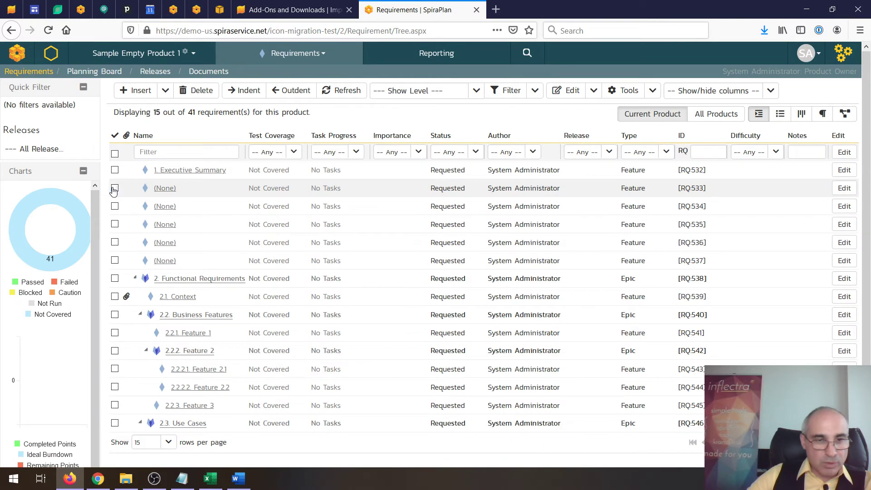
{"action": "left_click", "coordinate": [114, 189]}
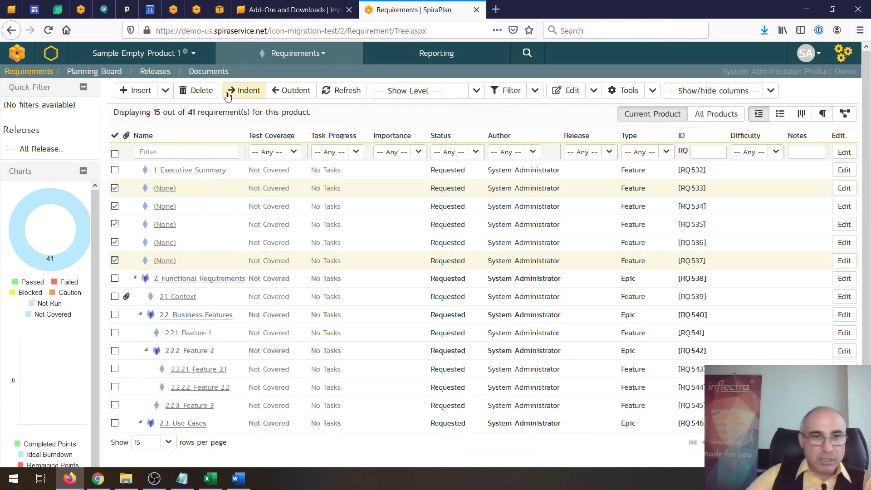
{"action": "left_click", "coordinate": [196, 90]}
{"action": "left_click", "coordinate": [324, 130]}
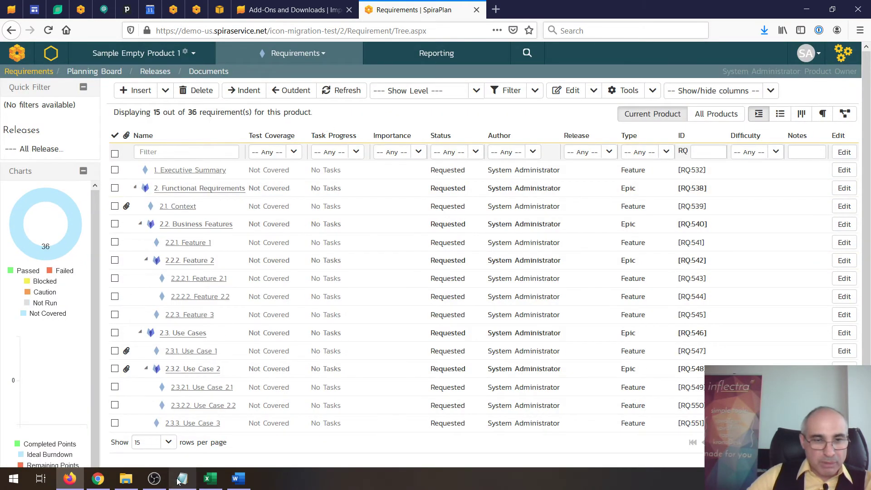
Set the requirements list to show 50 rows per page and review the imported hierarchy.
{"action": "scroll", "coordinate": [195, 359], "scroll_direction": "down", "scroll_amount": 1}
{"action": "left_click", "coordinate": [168, 402]}
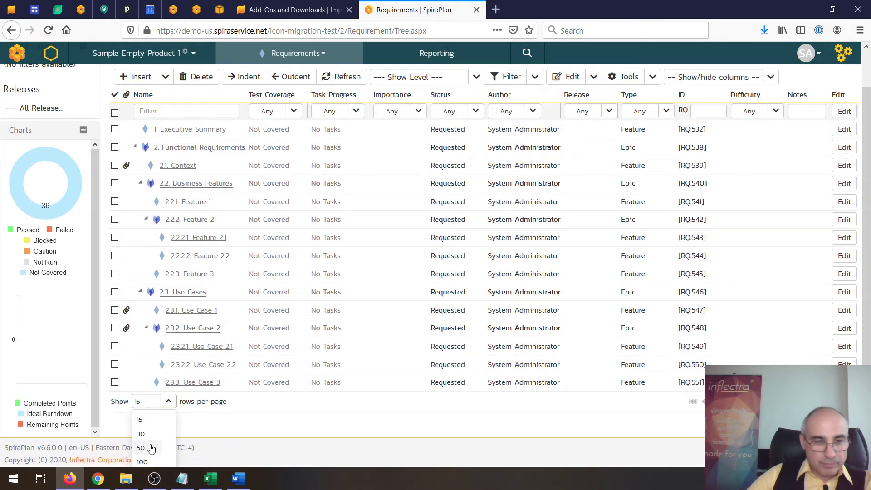
{"action": "left_click", "coordinate": [152, 448]}
{"action": "scroll", "coordinate": [218, 230], "scroll_direction": "down", "scroll_amount": 10}
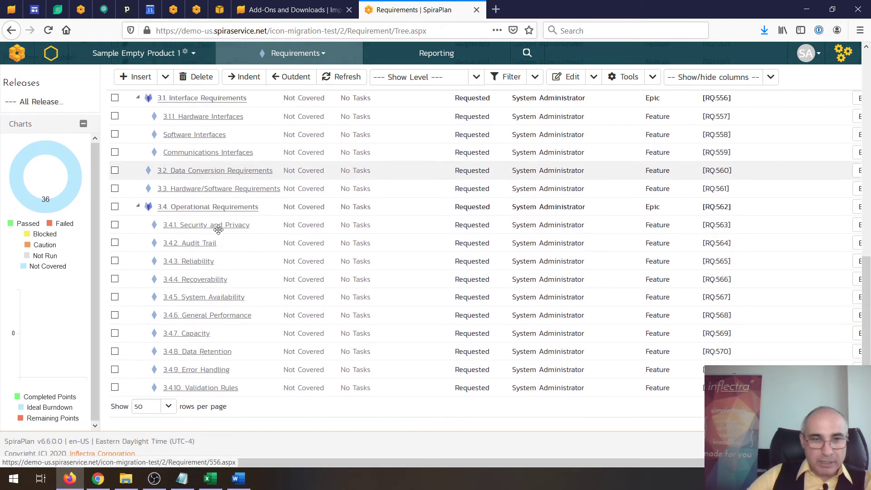
{"action": "scroll", "coordinate": [282, 262], "scroll_direction": "up", "scroll_amount": 10}
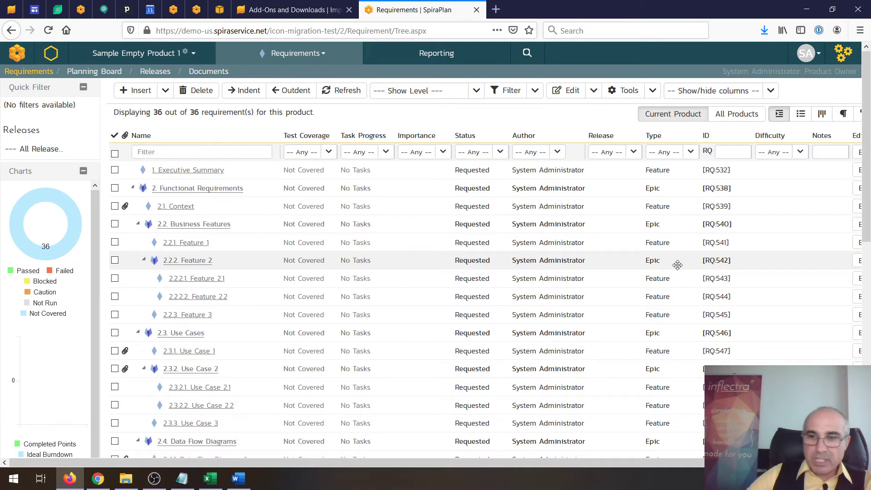
Switch to Word to compare the source use case and data flow diagram sections, and return to SpiraPlan.
{"action": "left_click", "coordinate": [239, 478]}
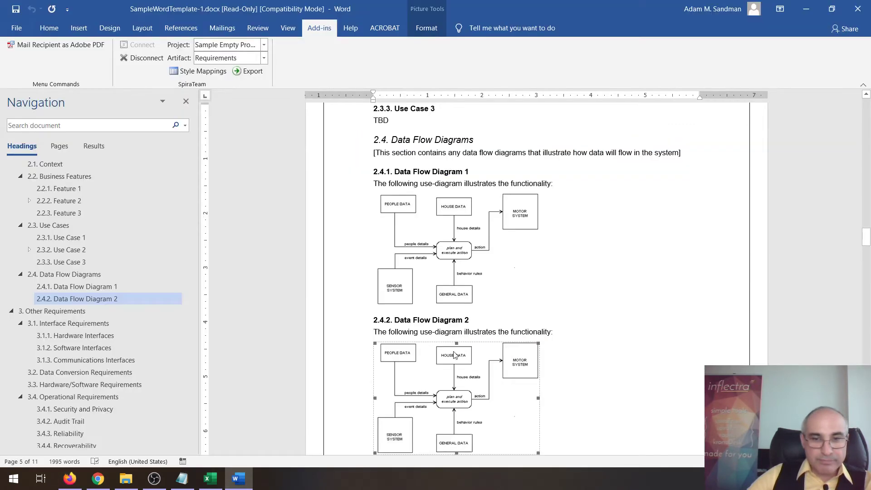
{"action": "scroll", "coordinate": [302, 165], "scroll_direction": "down", "scroll_amount": 3}
{"action": "scroll", "coordinate": [334, 194], "scroll_direction": "up", "scroll_amount": 6}
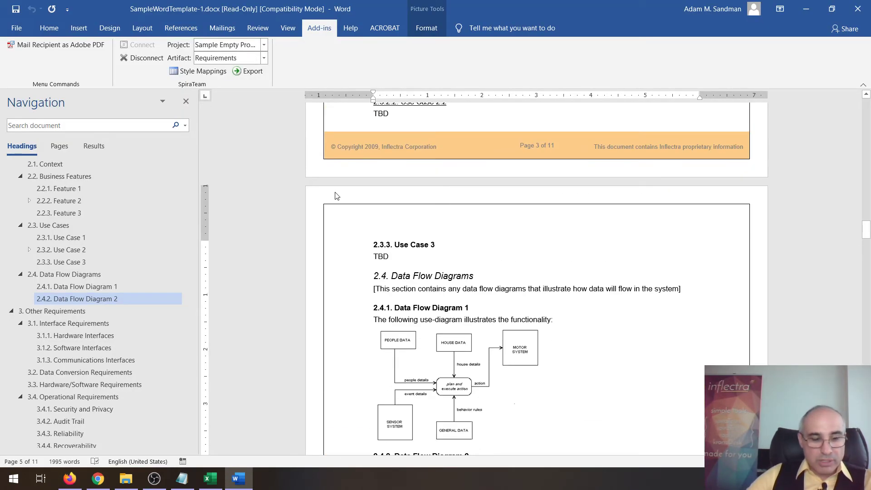
{"action": "key", "text": "alt+Tab"}
Show the requirements in the document view and review them from 1. Executive Summary through 3.4.10. Validation Rules.
{"action": "left_click", "coordinate": [844, 114]}
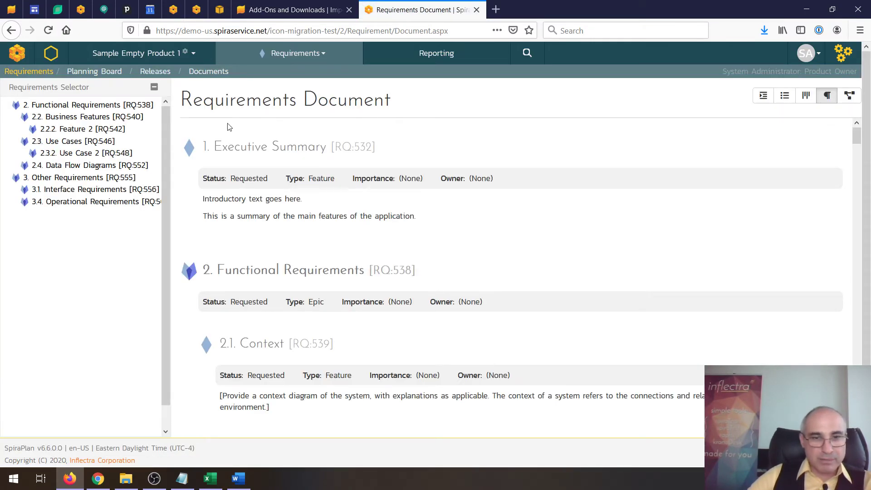
{"action": "scroll", "coordinate": [229, 130], "scroll_direction": "down", "scroll_amount": 15}
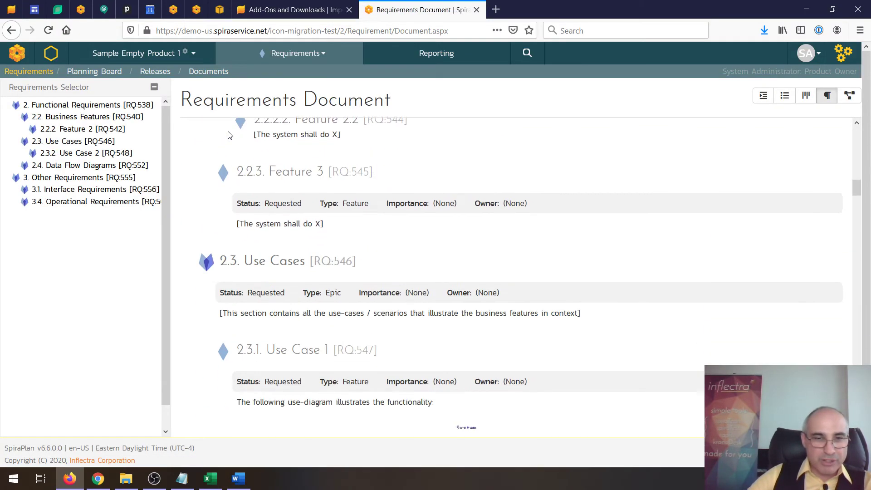
{"action": "scroll", "coordinate": [230, 135], "scroll_direction": "down", "scroll_amount": 15}
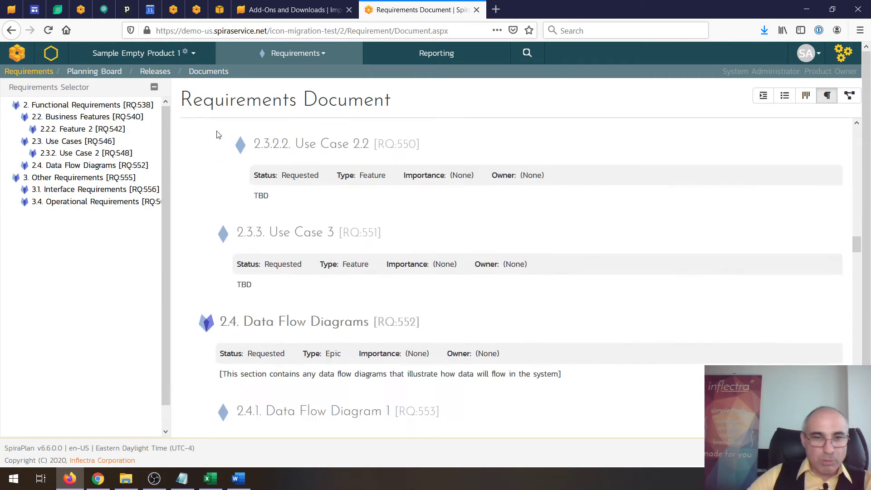
{"action": "scroll", "coordinate": [217, 134], "scroll_direction": "down", "scroll_amount": 15}
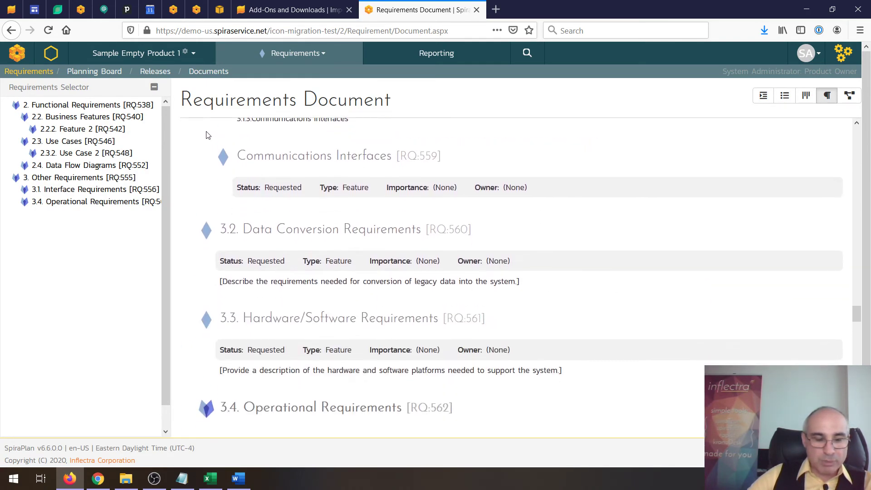
{"action": "scroll", "coordinate": [205, 135], "scroll_direction": "down", "scroll_amount": 5}
{"action": "scroll", "coordinate": [203, 132], "scroll_direction": "down", "scroll_amount": 6}
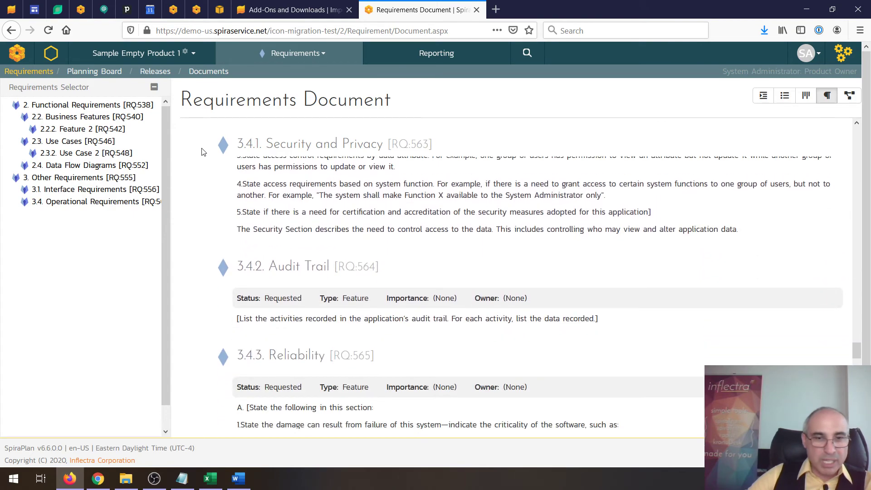
{"action": "scroll", "coordinate": [236, 265], "scroll_direction": "down", "scroll_amount": 15}
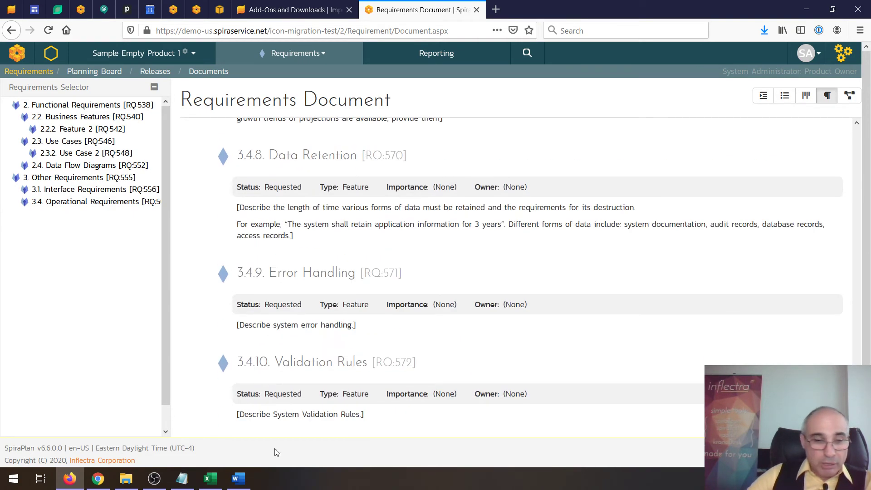
Switch to SampleWordTemplate-2.docx in Word, enable editing, and go to the 4. Functional Test Cases heading.
{"action": "key", "text": "alt+Tab"}
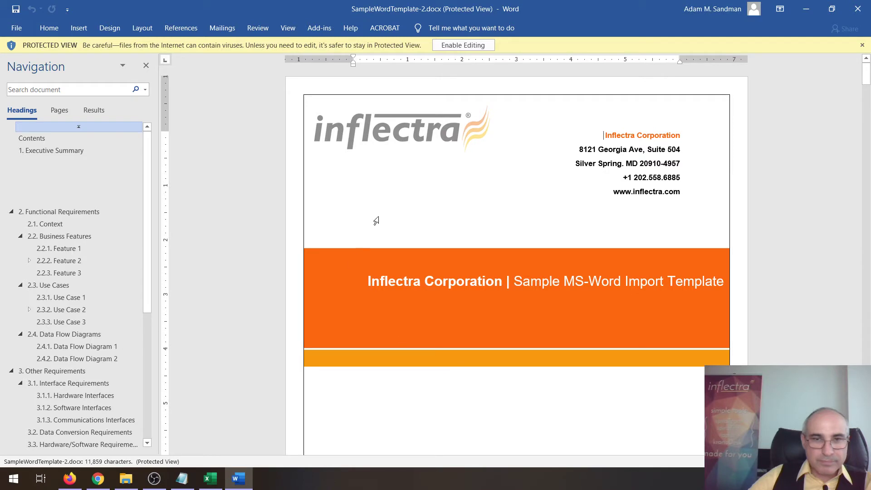
{"action": "left_click", "coordinate": [463, 45]}
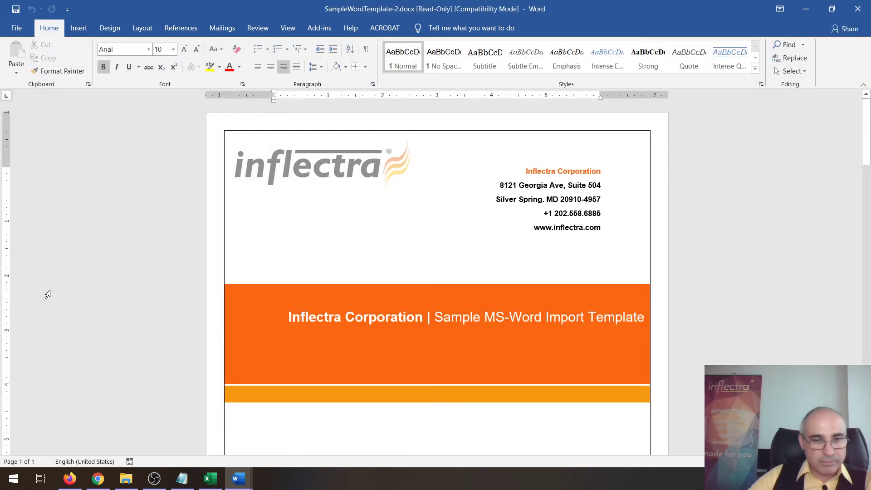
{"action": "scroll", "coordinate": [145, 297], "scroll_direction": "down", "scroll_amount": 10}
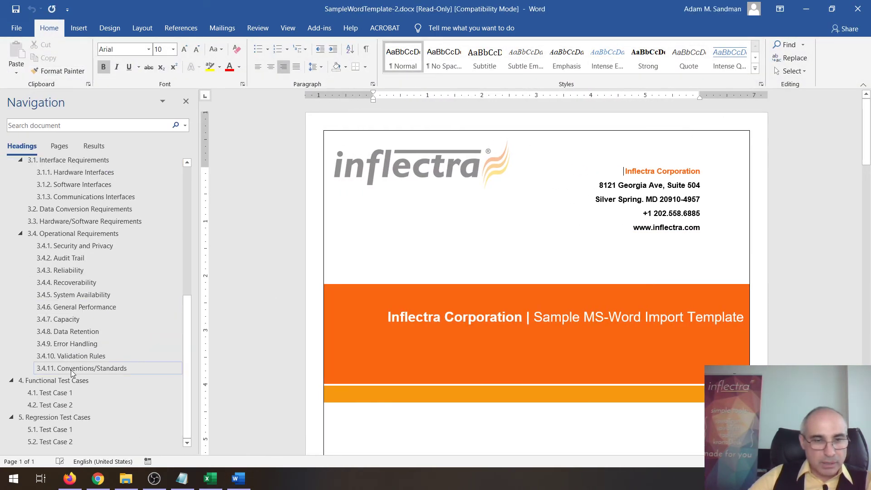
{"action": "left_click", "coordinate": [68, 381]}
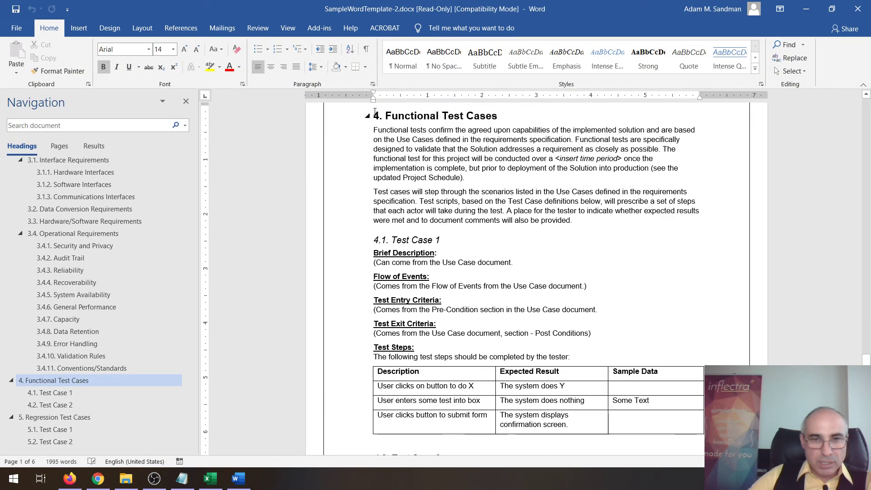
Select the document content from the 4. Functional Test Cases heading through the end of 5.2. Test Case 2.
{"action": "left_click_drag", "start_coordinate": [367, 117], "coordinate": [478, 363]}
{"action": "scroll", "coordinate": [477, 363], "scroll_direction": "down", "scroll_amount": 15}
{"action": "scroll", "coordinate": [478, 363], "scroll_direction": "down", "scroll_amount": 15}
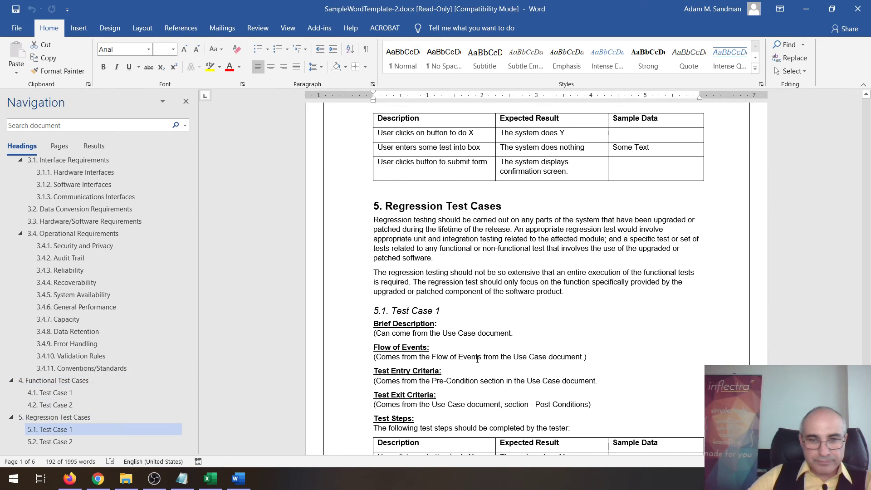
{"action": "left_click", "coordinate": [607, 246], "text": "shift"}
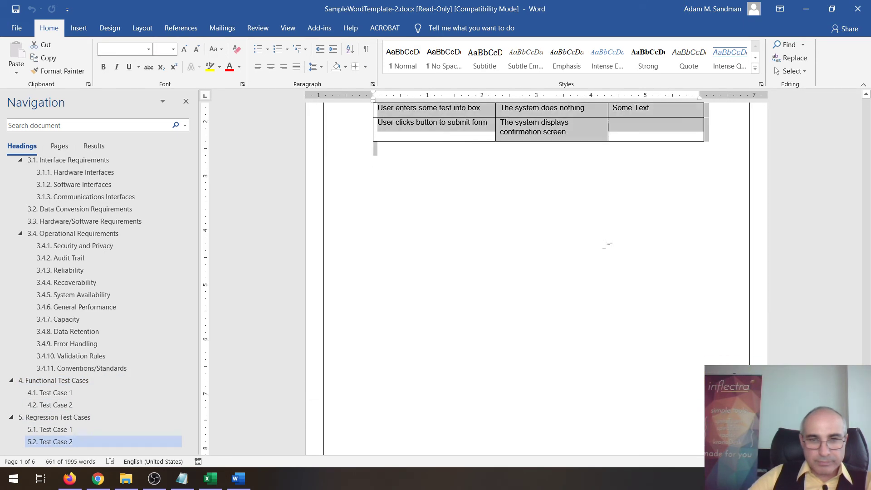
Connect the SpiraTeam Word importer to the Spira server using the remembered URL and login.
{"action": "left_click", "coordinate": [319, 27]}
{"action": "left_click", "coordinate": [139, 45]}
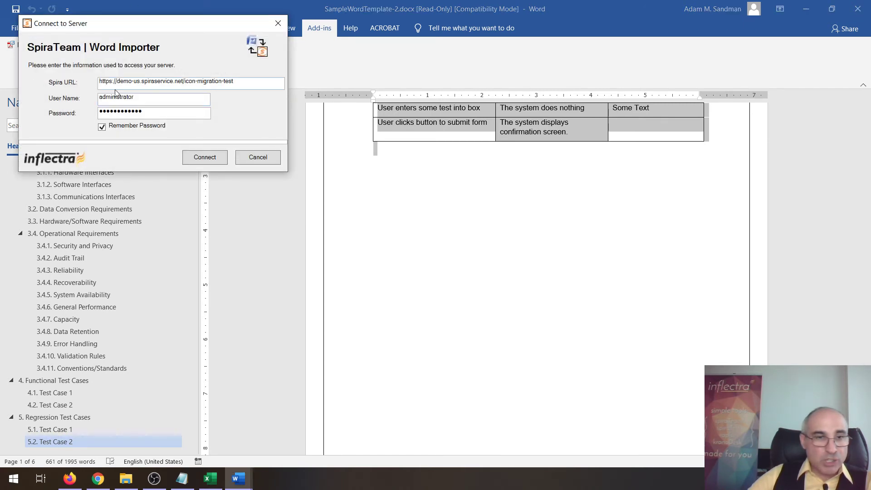
{"action": "left_click", "coordinate": [216, 160]}
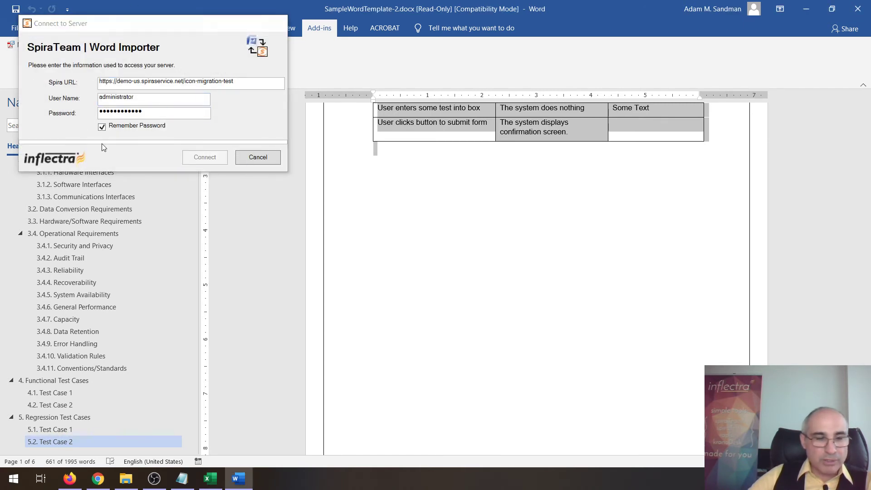
Export the selected content as Test Cases to the Sample Empty Product 1 project.
{"action": "left_click", "coordinate": [223, 63]}
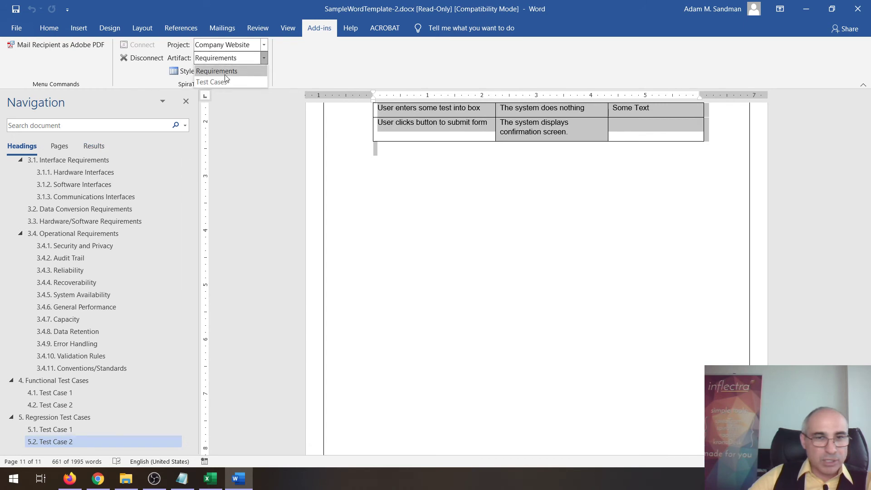
{"action": "left_click", "coordinate": [227, 79]}
{"action": "left_click", "coordinate": [227, 45]}
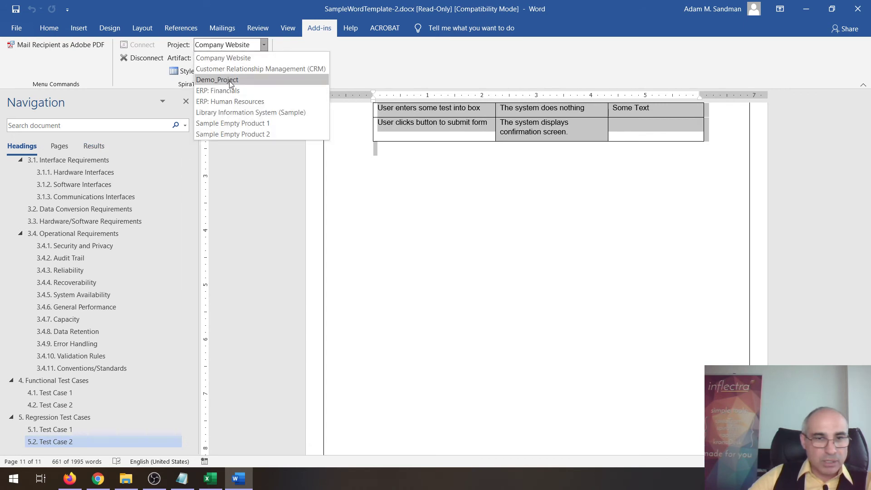
{"action": "left_click", "coordinate": [241, 127]}
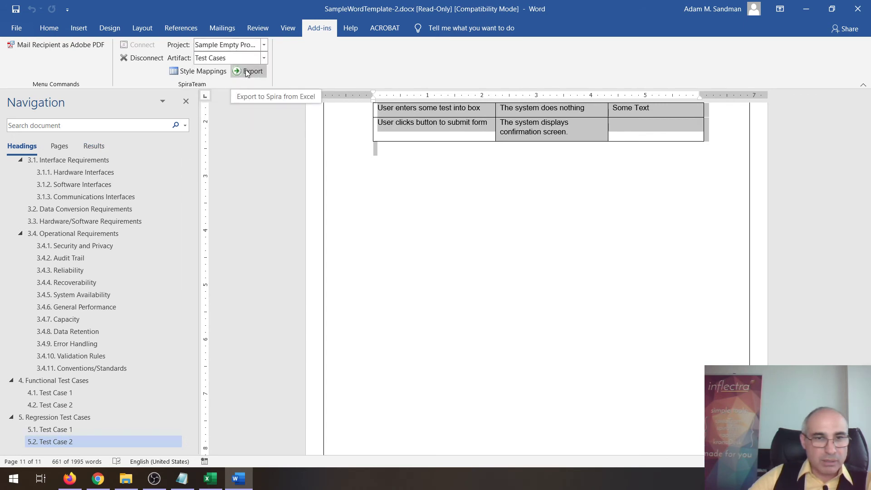
{"action": "left_click", "coordinate": [247, 70]}
{"action": "left_click", "coordinate": [480, 282]}
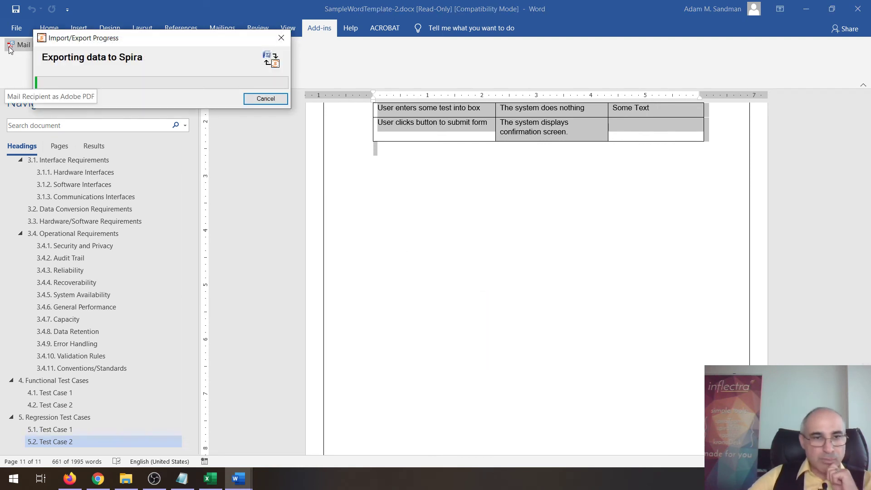
Switch to SpiraPlan in Firefox and refresh the test case list and folders of Sample Empty Product 1.
{"action": "left_click", "coordinate": [69, 479]}
{"action": "left_click", "coordinate": [392, 10]}
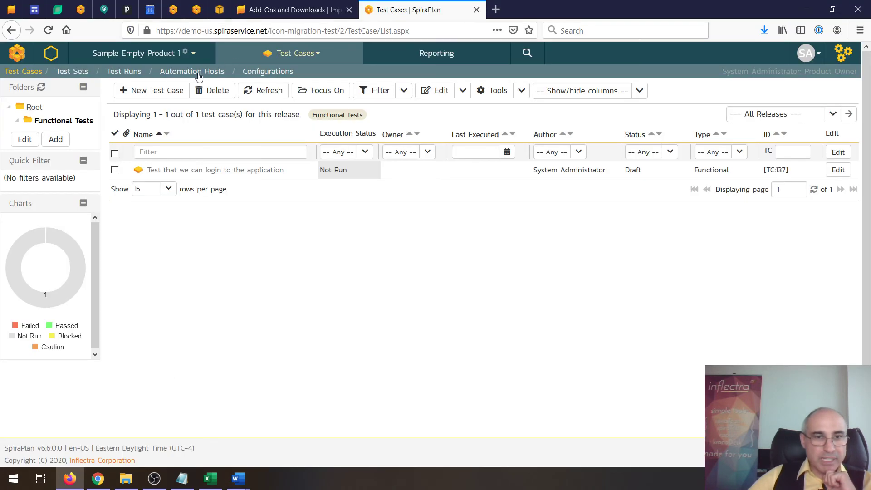
{"action": "left_click", "coordinate": [282, 92]}
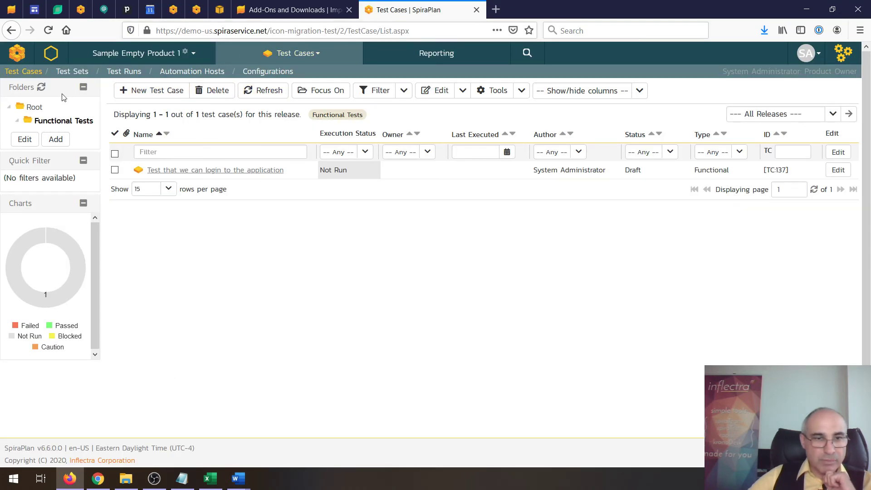
{"action": "left_click", "coordinate": [42, 88]}
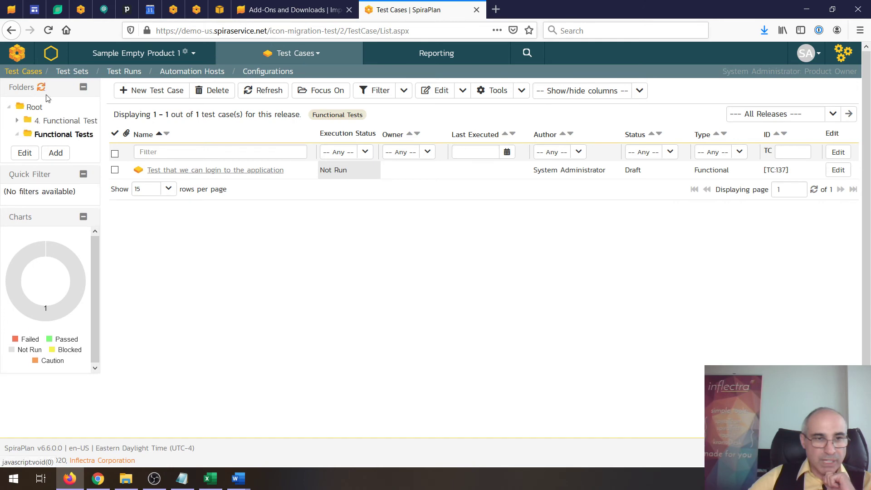
Open the 4. Functional Test Cases folder and keep refreshing its list to follow the import.
{"action": "left_click", "coordinate": [72, 122]}
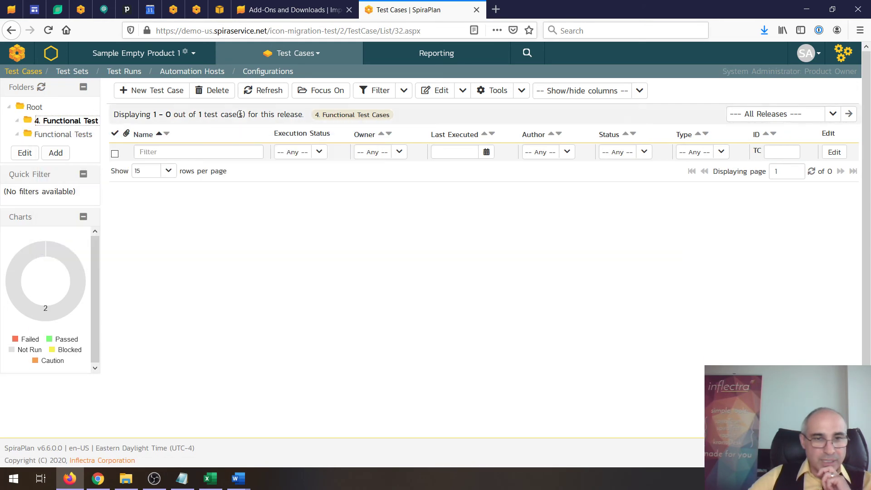
{"action": "left_click", "coordinate": [268, 91]}
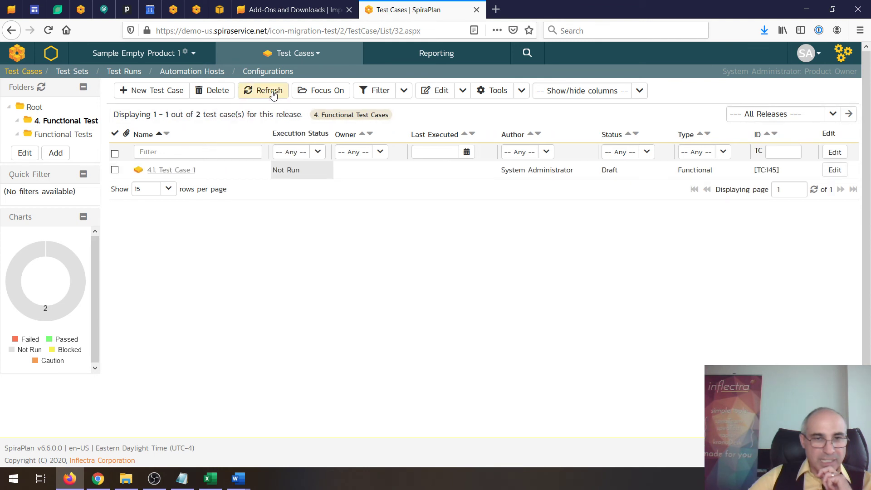
{"action": "left_click", "coordinate": [269, 91]}
{"action": "left_click", "coordinate": [269, 90]}
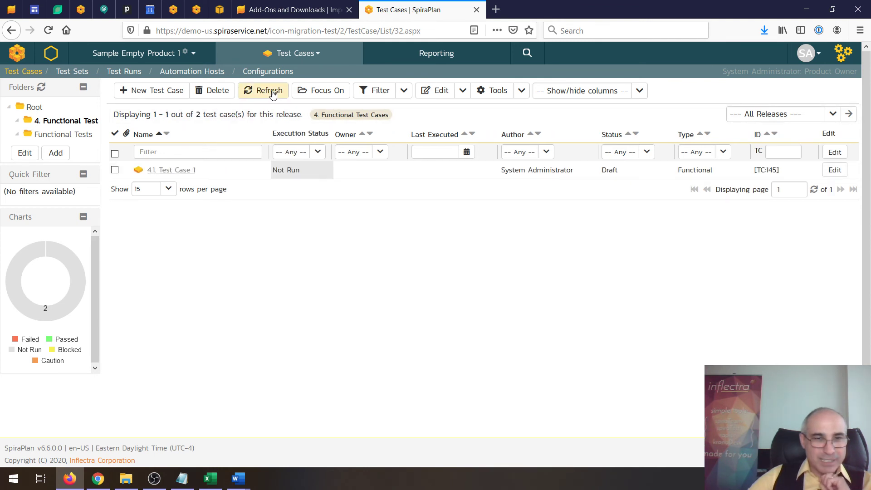
{"action": "left_click", "coordinate": [264, 96]}
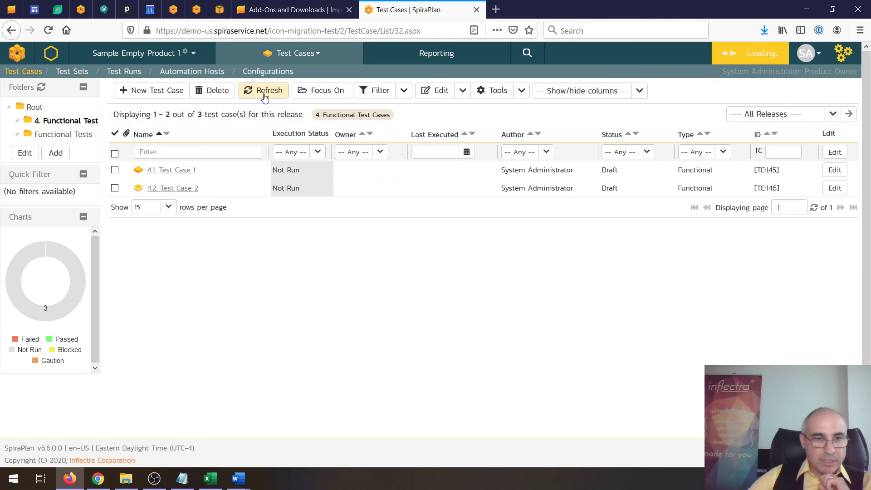
{"action": "left_click", "coordinate": [265, 96]}
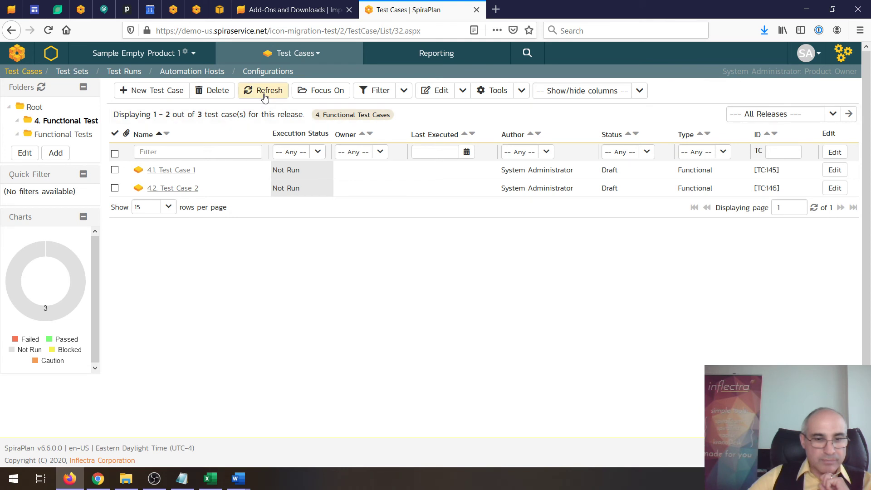
{"action": "left_click", "coordinate": [265, 96]}
{"action": "left_click", "coordinate": [264, 97]}
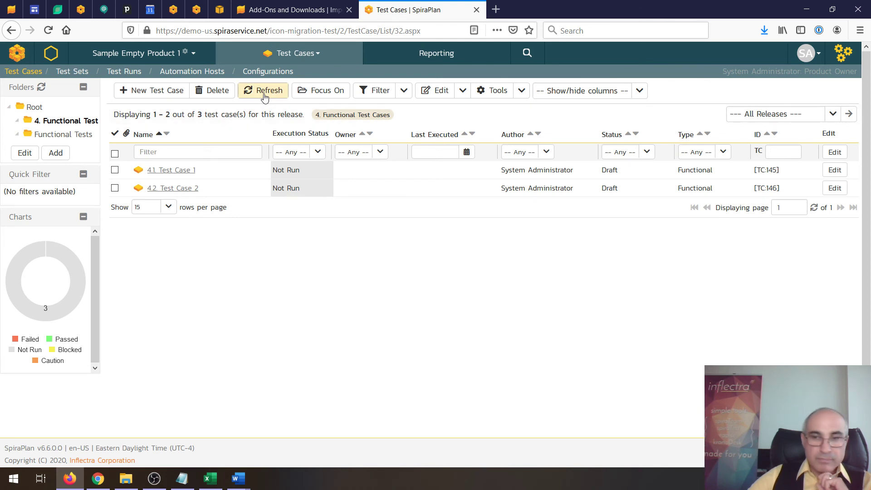
Open 4.1. Test Case 1, review its overview description and test steps, and dismiss the export completion message.
{"action": "left_click", "coordinate": [165, 171]}
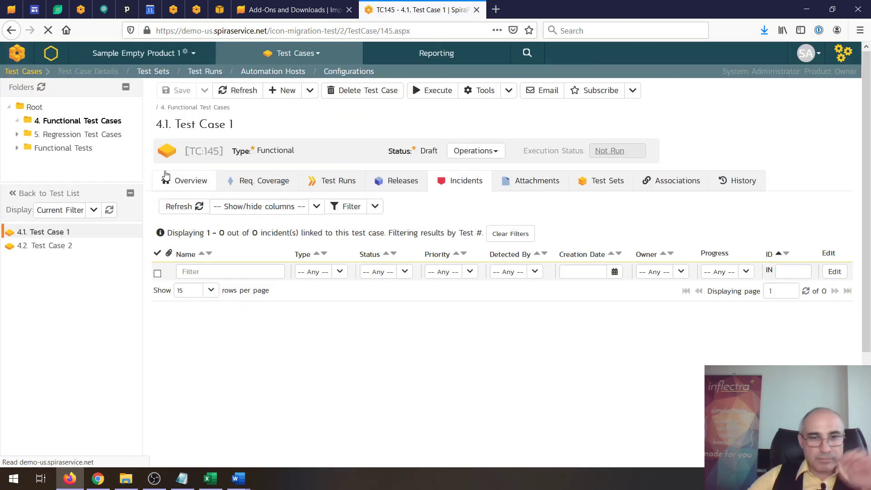
{"action": "left_click", "coordinate": [186, 180]}
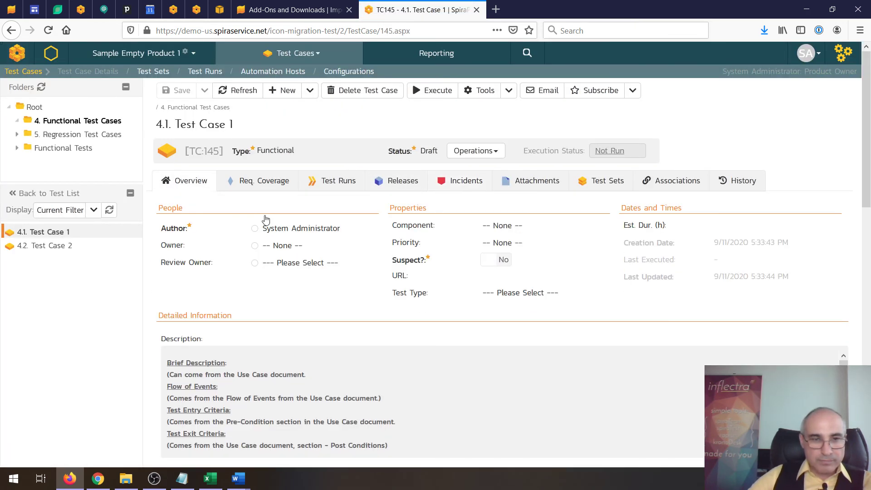
{"action": "scroll", "coordinate": [240, 376], "scroll_direction": "down", "scroll_amount": 3}
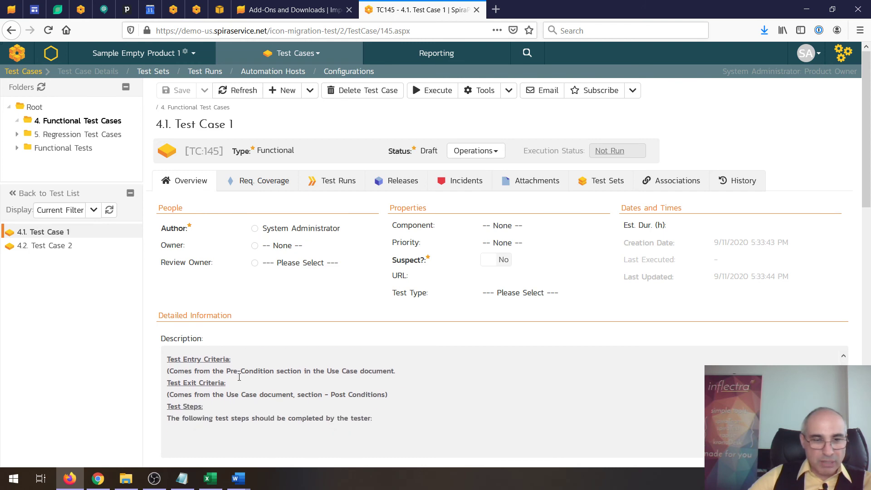
{"action": "scroll", "coordinate": [242, 377], "scroll_direction": "down", "scroll_amount": 4}
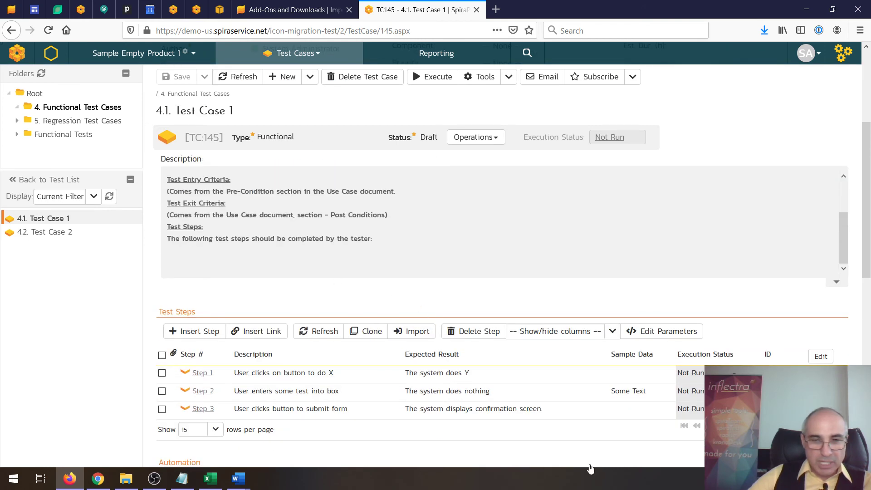
{"action": "scroll", "coordinate": [369, 300], "scroll_direction": "down", "scroll_amount": 5}
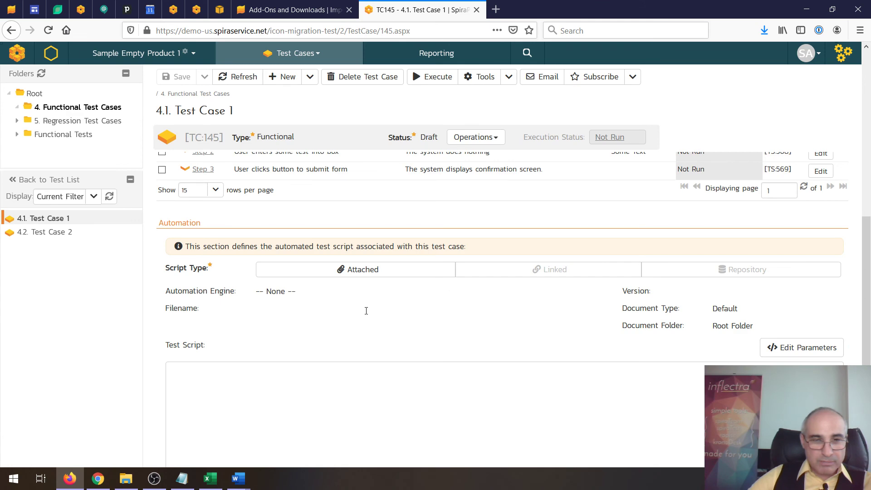
{"action": "scroll", "coordinate": [276, 395], "scroll_direction": "up", "scroll_amount": 10}
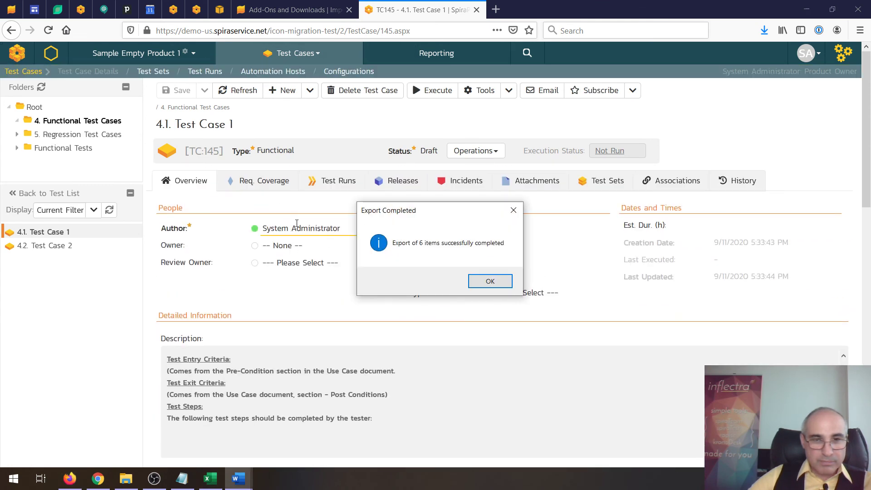
{"action": "left_click", "coordinate": [507, 281]}
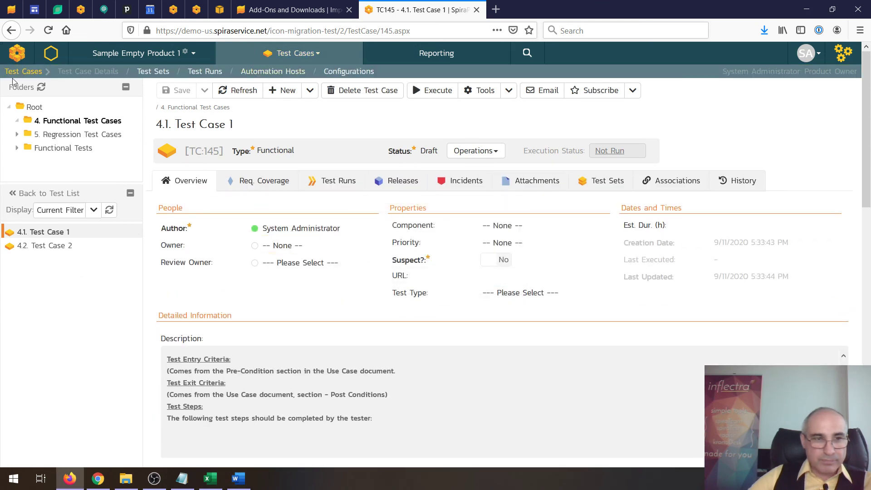
Open 4.2. Test Case 2 from the test case list, review its description and test steps, and switch back to Word.
{"action": "left_click", "coordinate": [24, 73]}
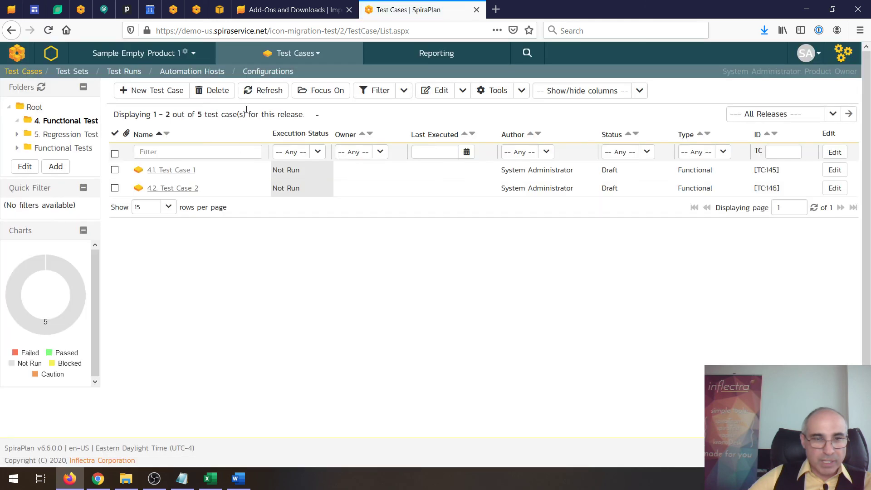
{"action": "left_click", "coordinate": [183, 189]}
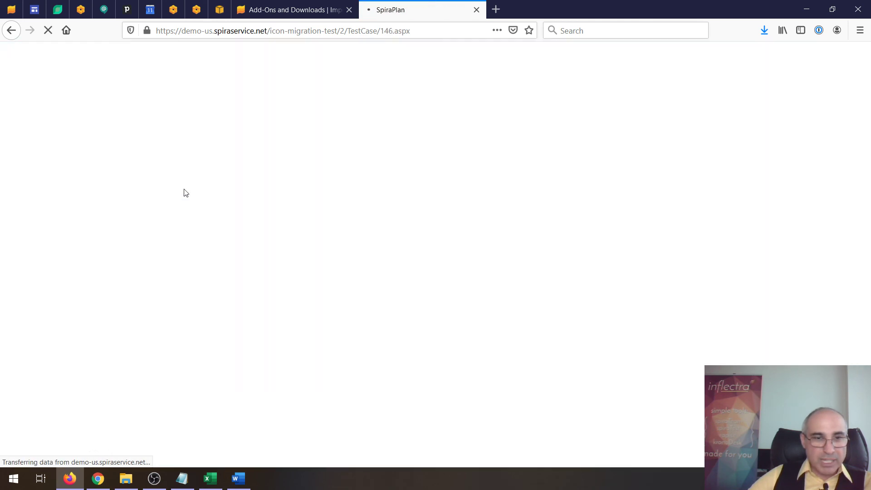
{"action": "scroll", "coordinate": [356, 224], "scroll_direction": "down", "scroll_amount": 5}
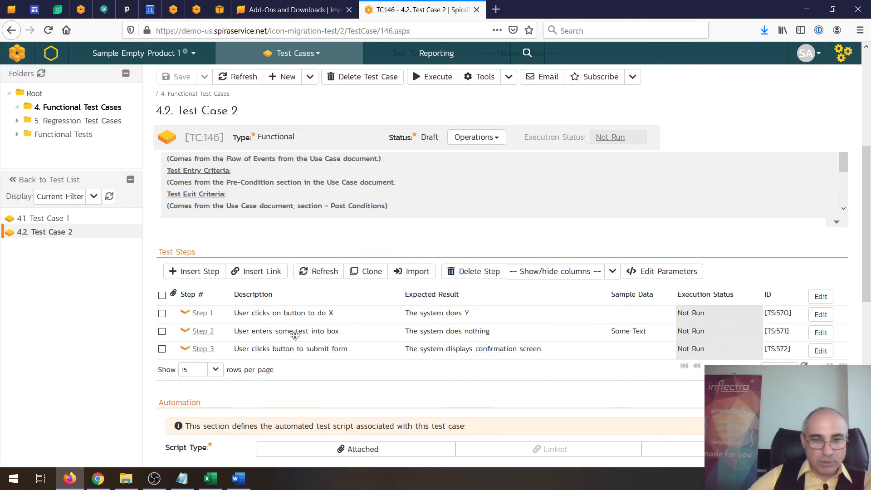
{"action": "scroll", "coordinate": [397, 182], "scroll_direction": "down", "scroll_amount": 3}
{"action": "scroll", "coordinate": [272, 318], "scroll_direction": "up", "scroll_amount": 10}
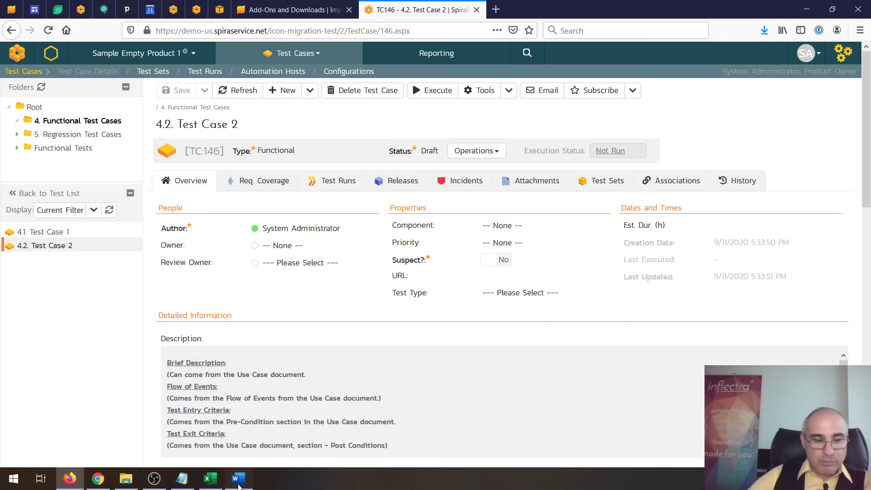
{"action": "left_click", "coordinate": [238, 479]}
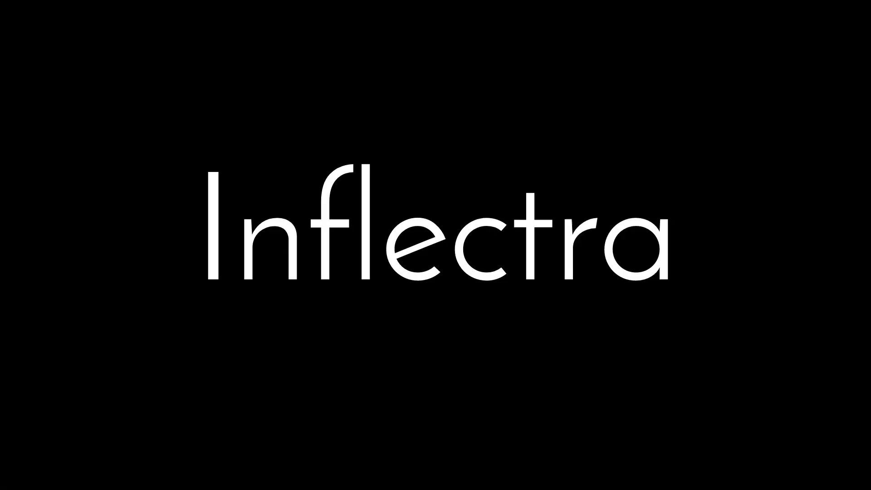